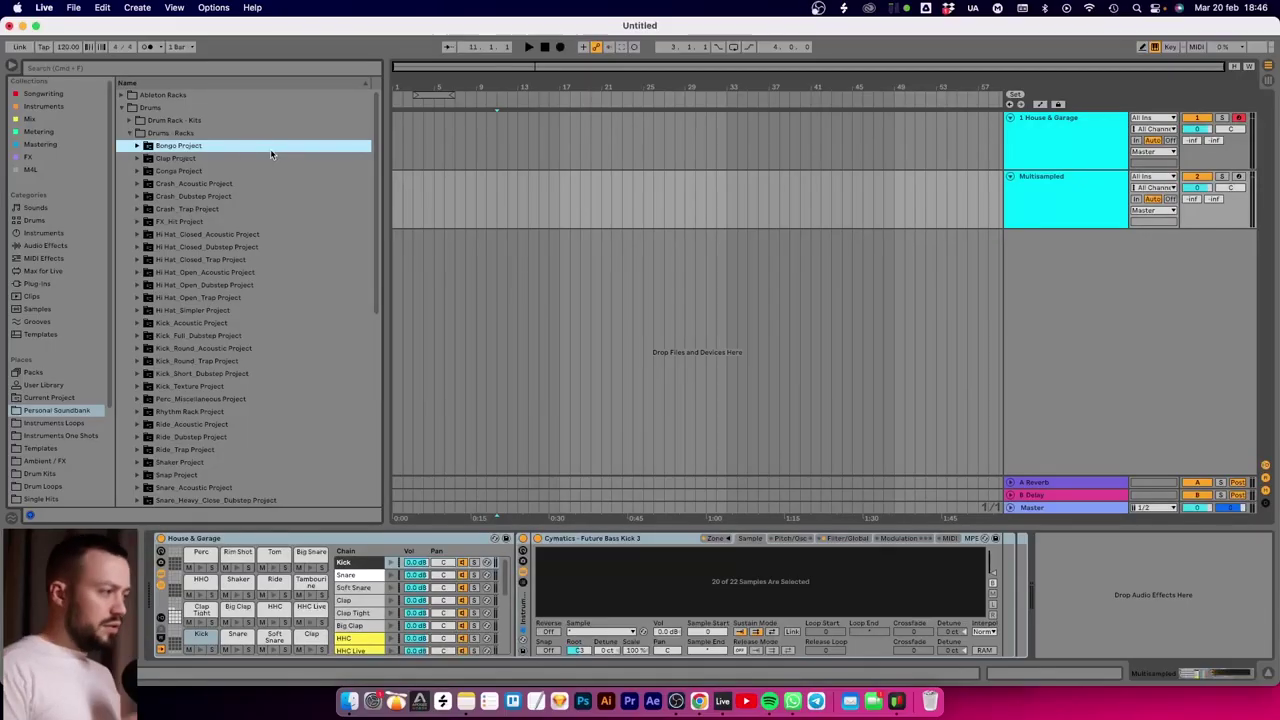
- Expand Bongo Project and its Samples and Imported folders to view the bongo samples, then collapse Imported
{"action": "scroll", "coordinate": [270, 152], "scroll_direction": "down", "scroll_amount": 5}
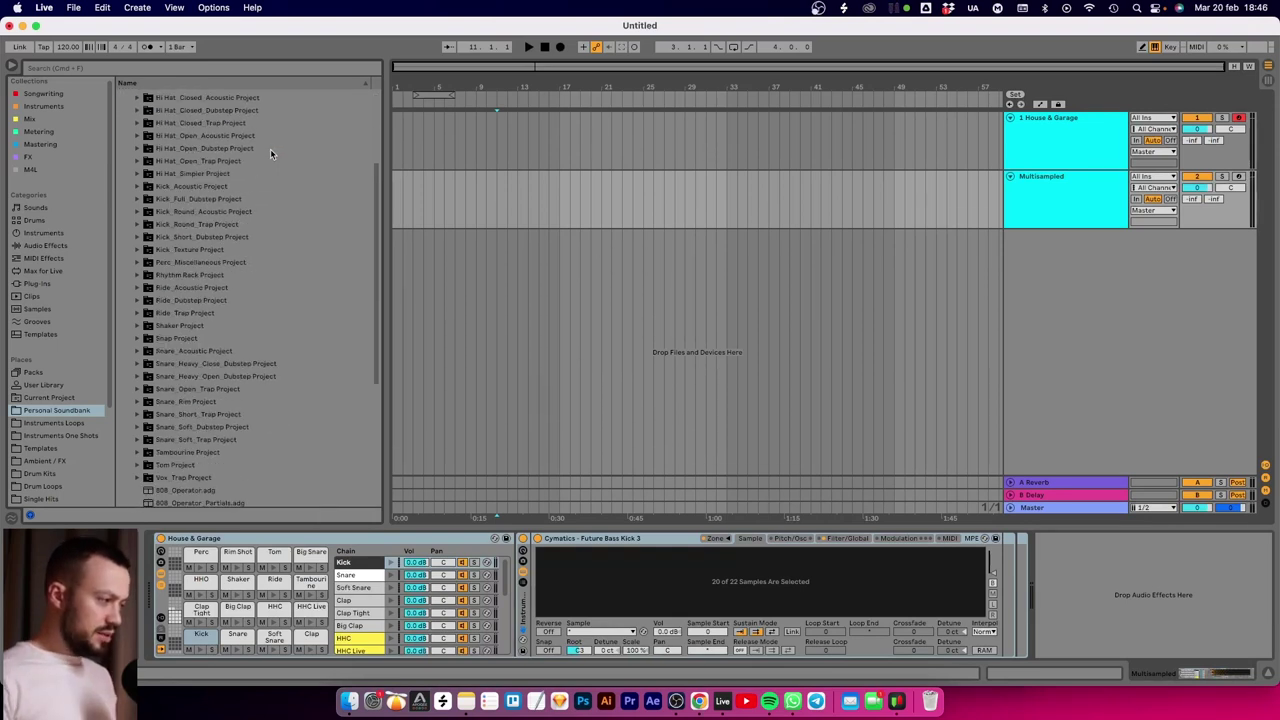
{"action": "scroll", "coordinate": [270, 149], "scroll_direction": "up", "scroll_amount": 4}
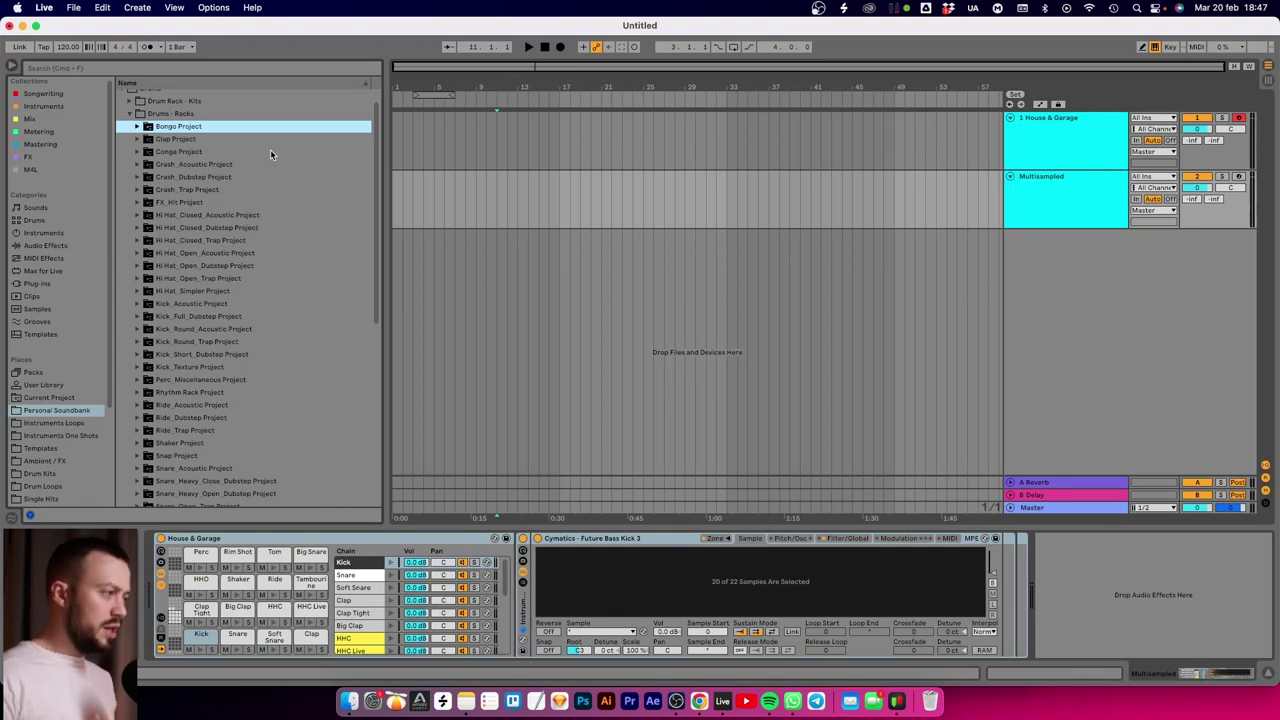
{"action": "key", "text": "Right"}
{"action": "key", "text": "Down"}
{"action": "key", "text": "Right"}
{"action": "key", "text": "Down"}
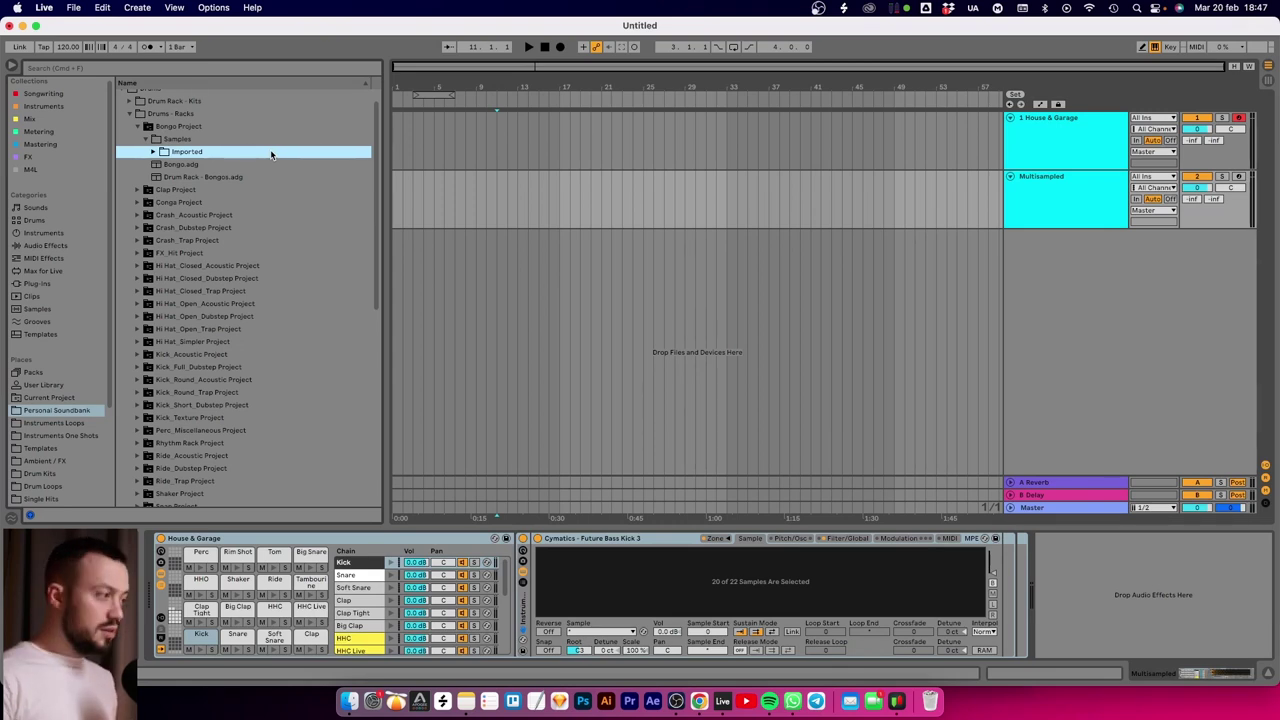
{"action": "key", "text": "Right"}
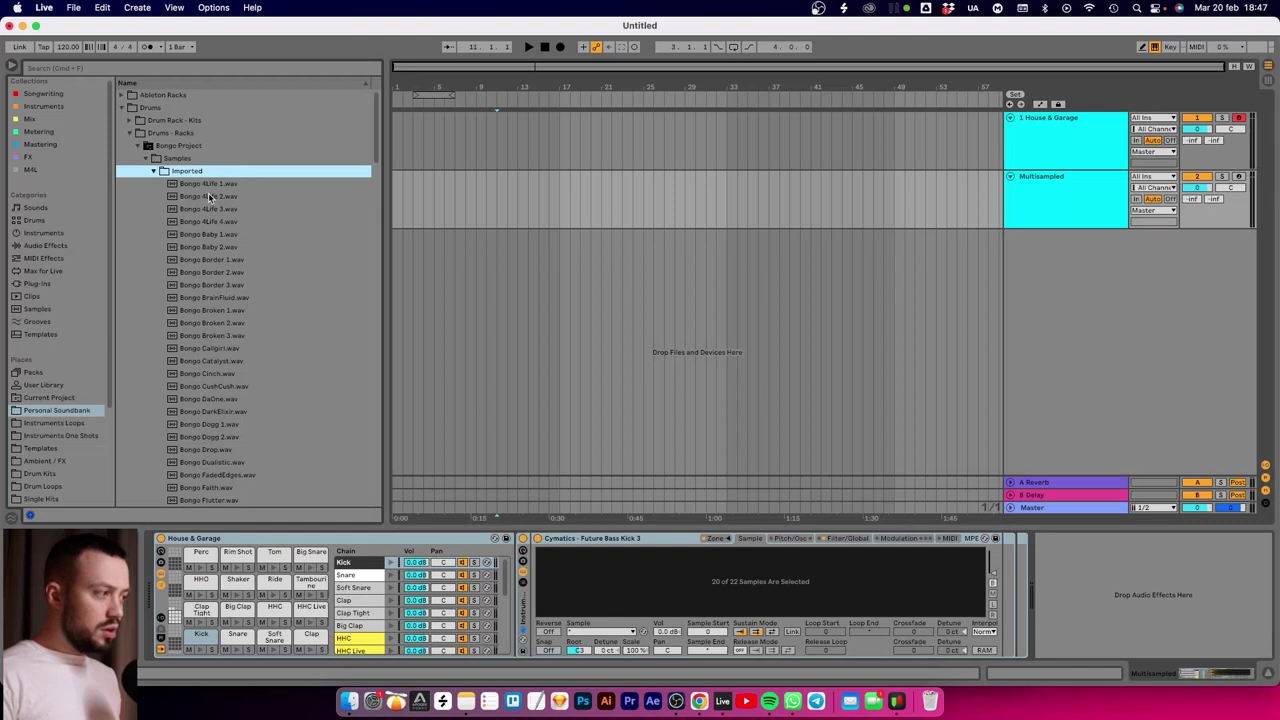
{"action": "left_click", "coordinate": [153, 171]}
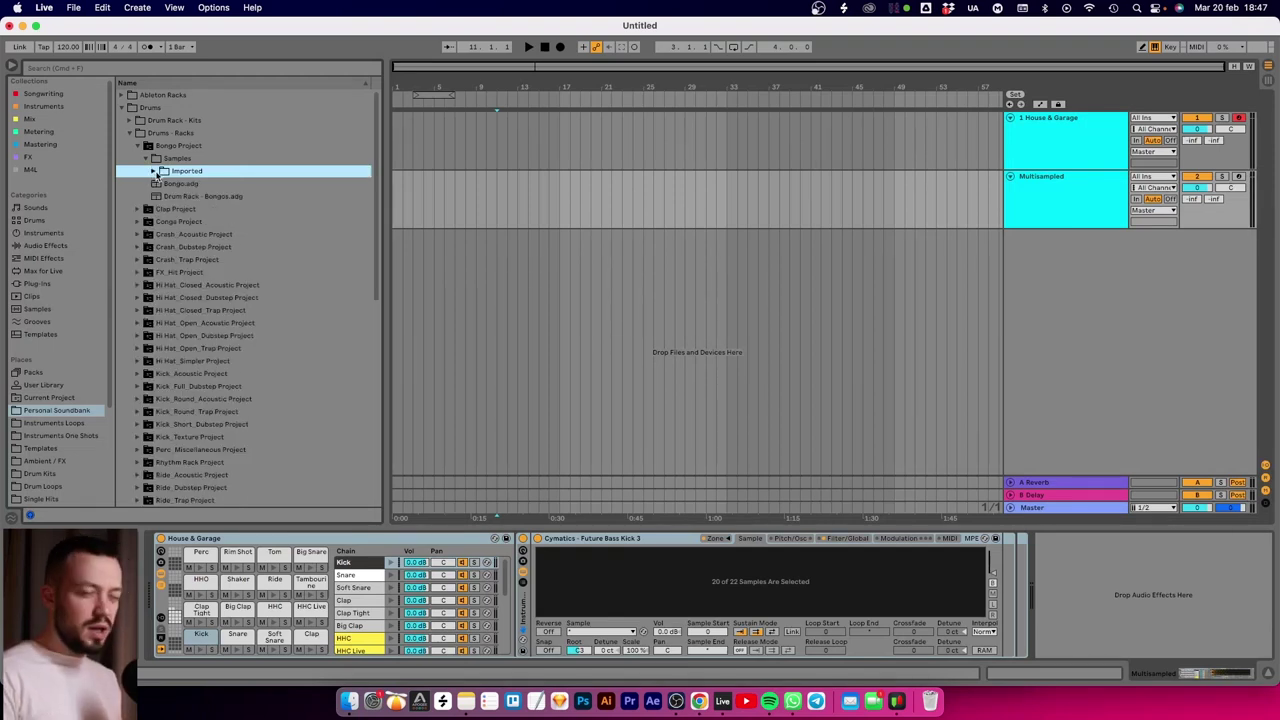
{"action": "left_click", "coordinate": [153, 171]}
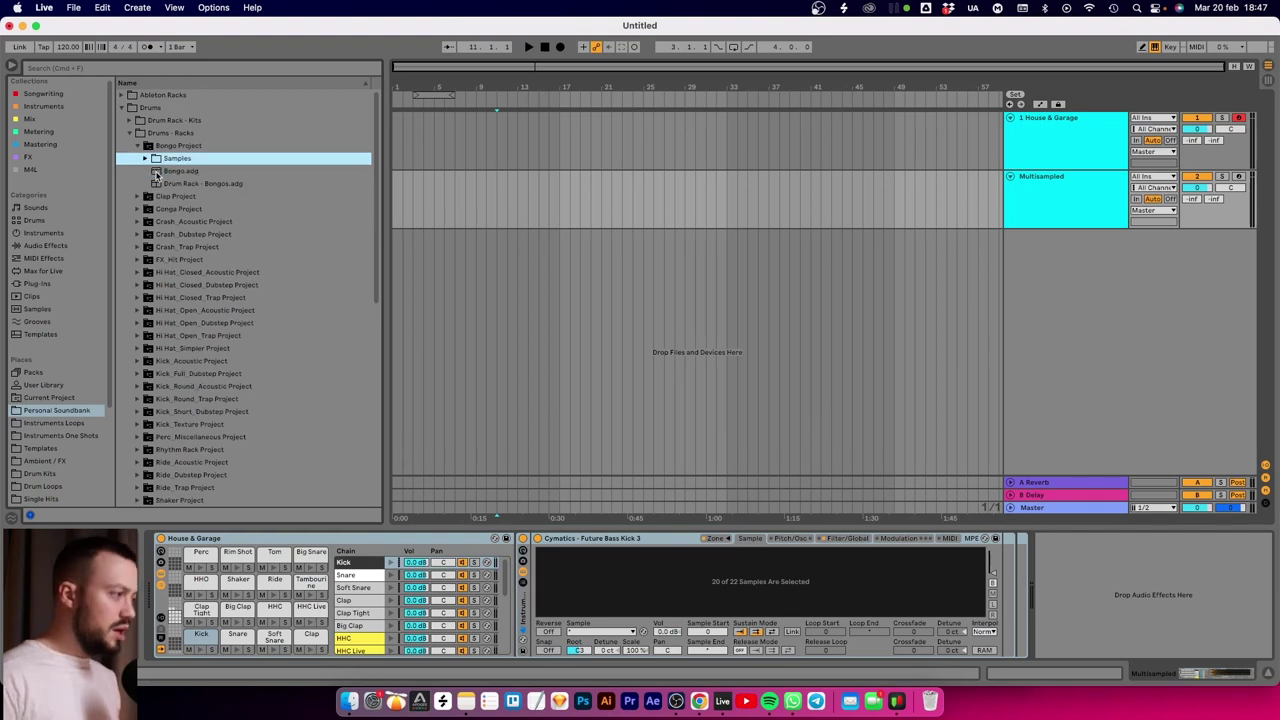
- Scroll the browser down toward the Hi_Hat_Closed_Acoustic Project folder
{"action": "scroll", "coordinate": [195, 208], "scroll_direction": "down", "scroll_amount": 10}
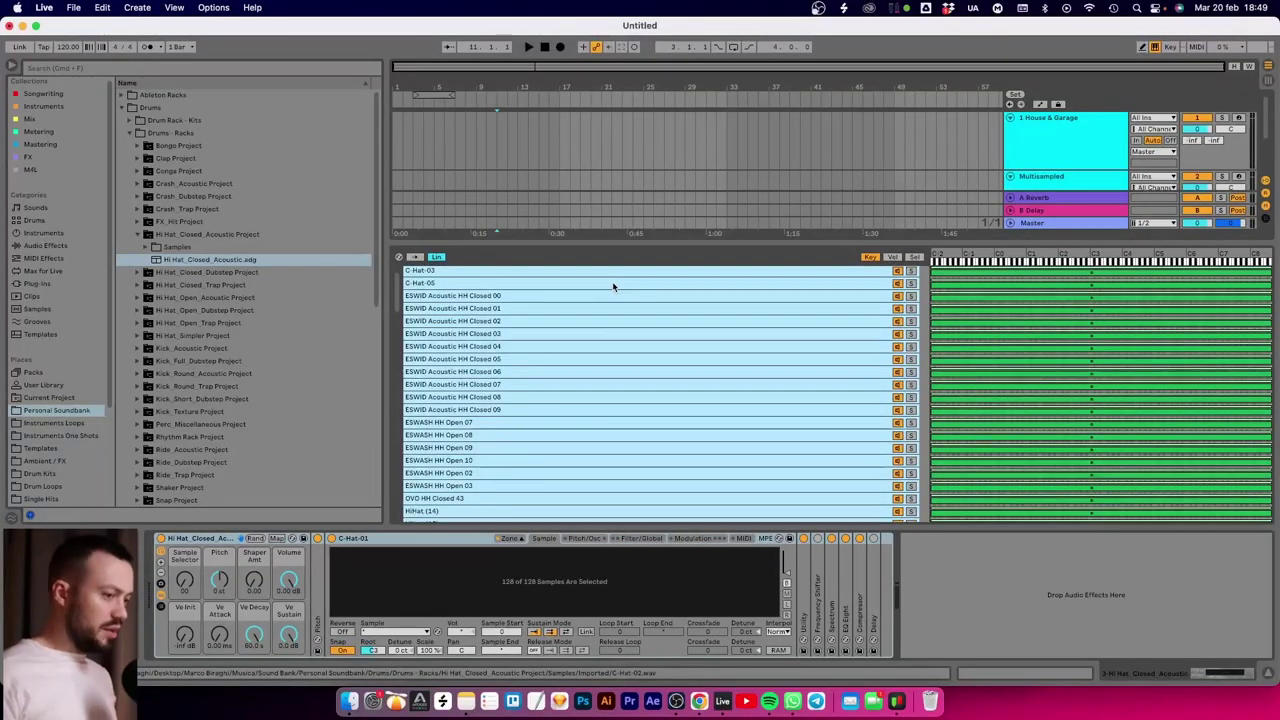
- Show the hi-hat chains as selector zones and sweep the Sample Selector knob across 0–127
{"action": "scroll", "coordinate": [560, 300], "scroll_direction": "up", "scroll_amount": 2}
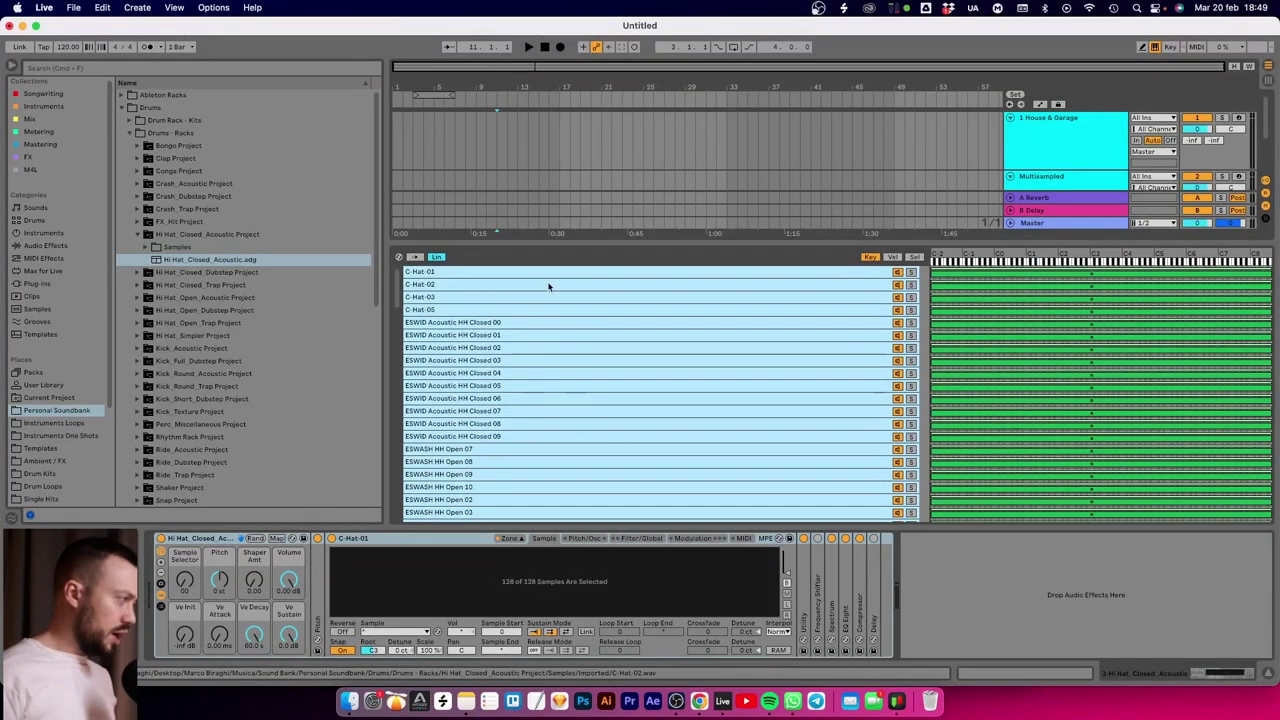
{"action": "left_click", "coordinate": [915, 257]}
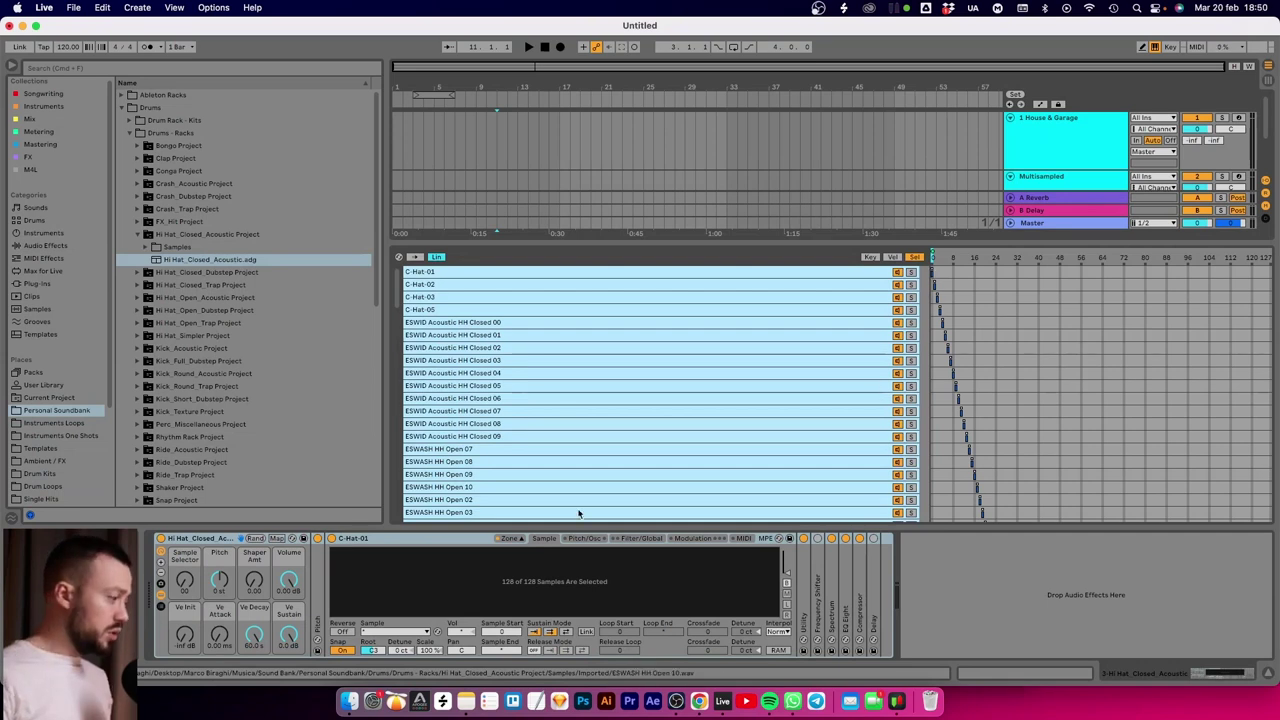
{"action": "left_click", "coordinate": [184, 580]}
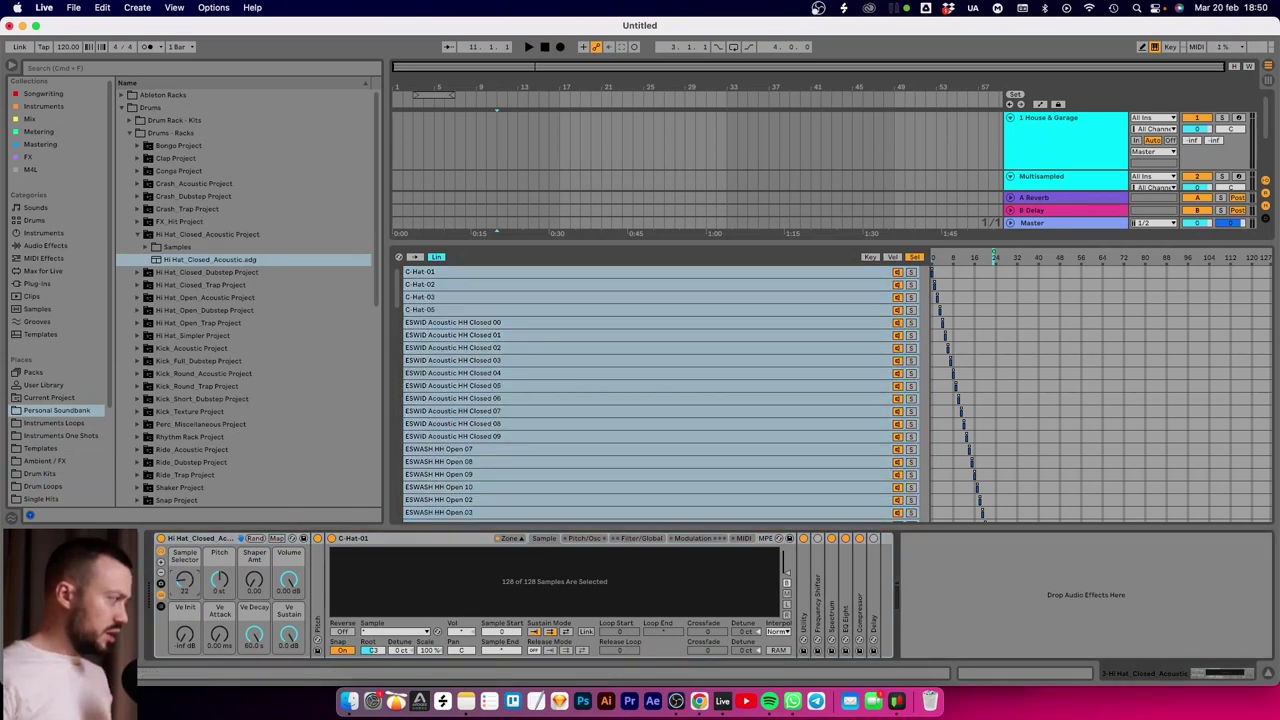
{"action": "mouse_move", "coordinate": [184, 580]}
{"action": "left_mouse_down"}
{"action": "mouse_move", "coordinate": [184, 605]}
{"action": "mouse_move", "coordinate": [184, 530]}
{"action": "mouse_move", "coordinate": [184, 605]}
{"action": "left_mouse_up"}
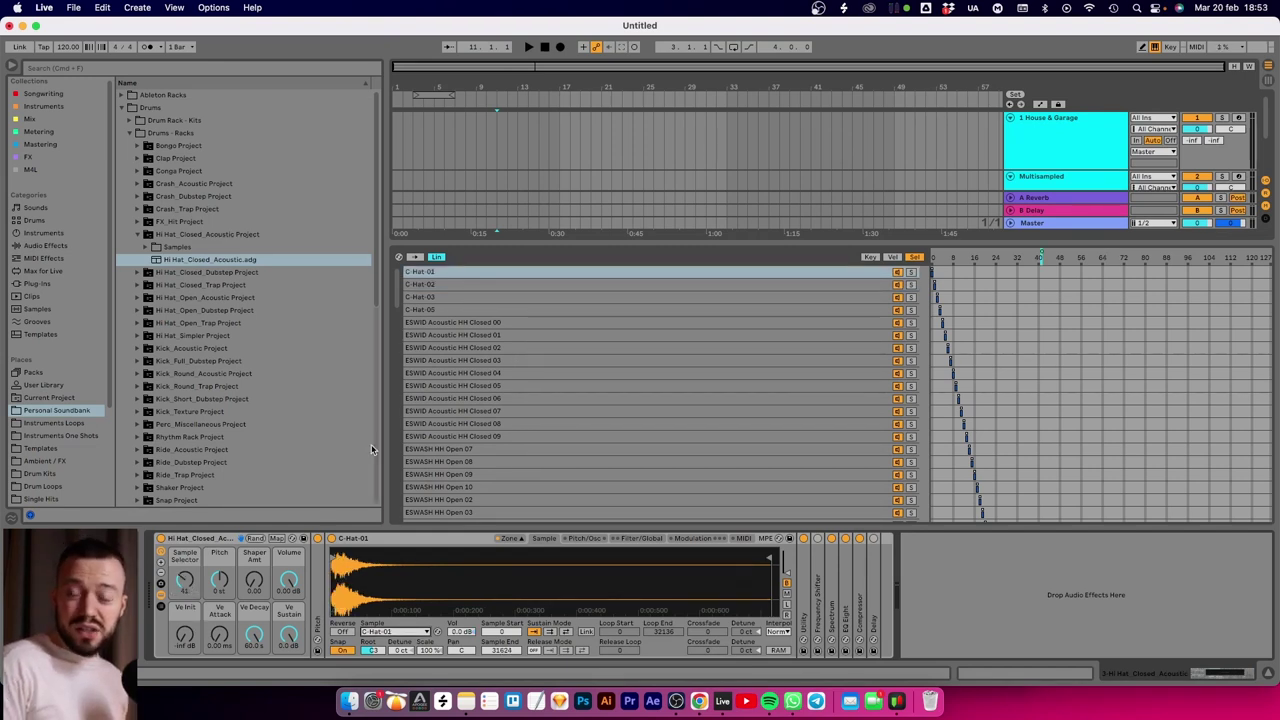
- Raise the sample selector and audition ESWID Acoustic HH Closed 05, then OS LFB Hat 3
{"action": "mouse_move", "coordinate": [184, 580]}
{"action": "left_mouse_down"}
{"action": "mouse_move", "coordinate": [184, 540]}
{"action": "mouse_move", "coordinate": [184, 566]}
{"action": "left_mouse_up"}
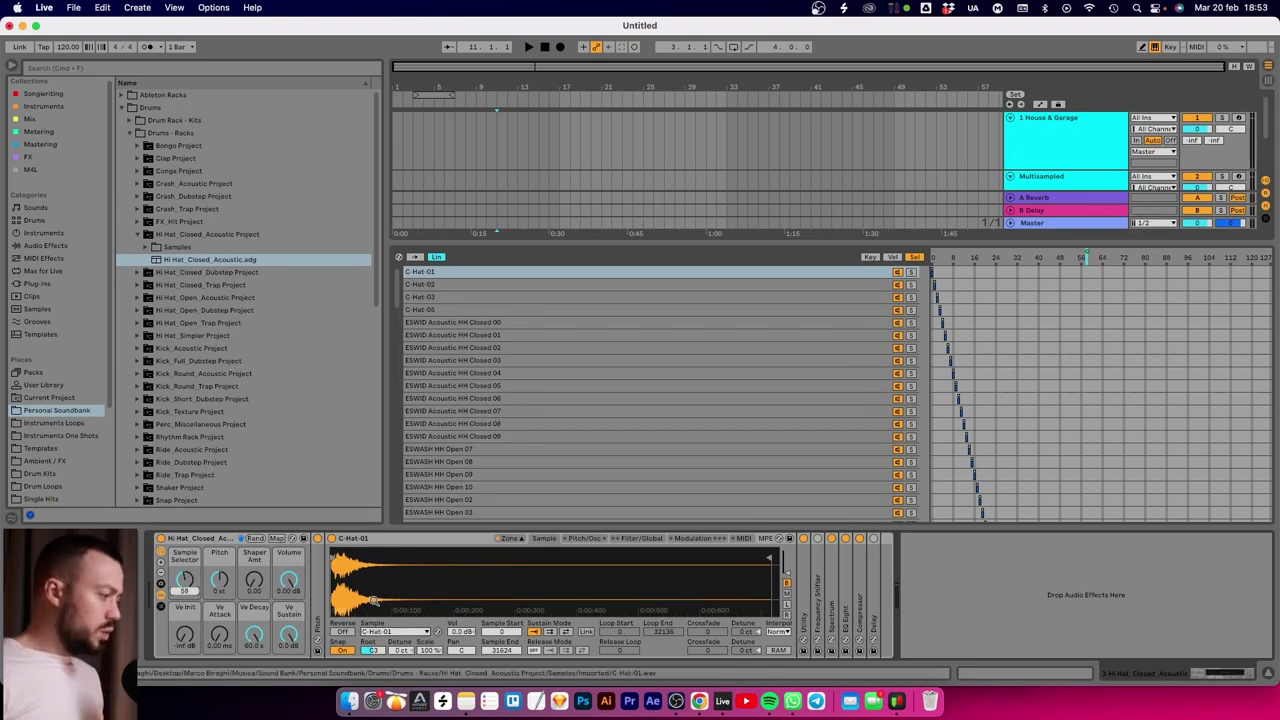
{"action": "left_click", "coordinate": [401, 633]}
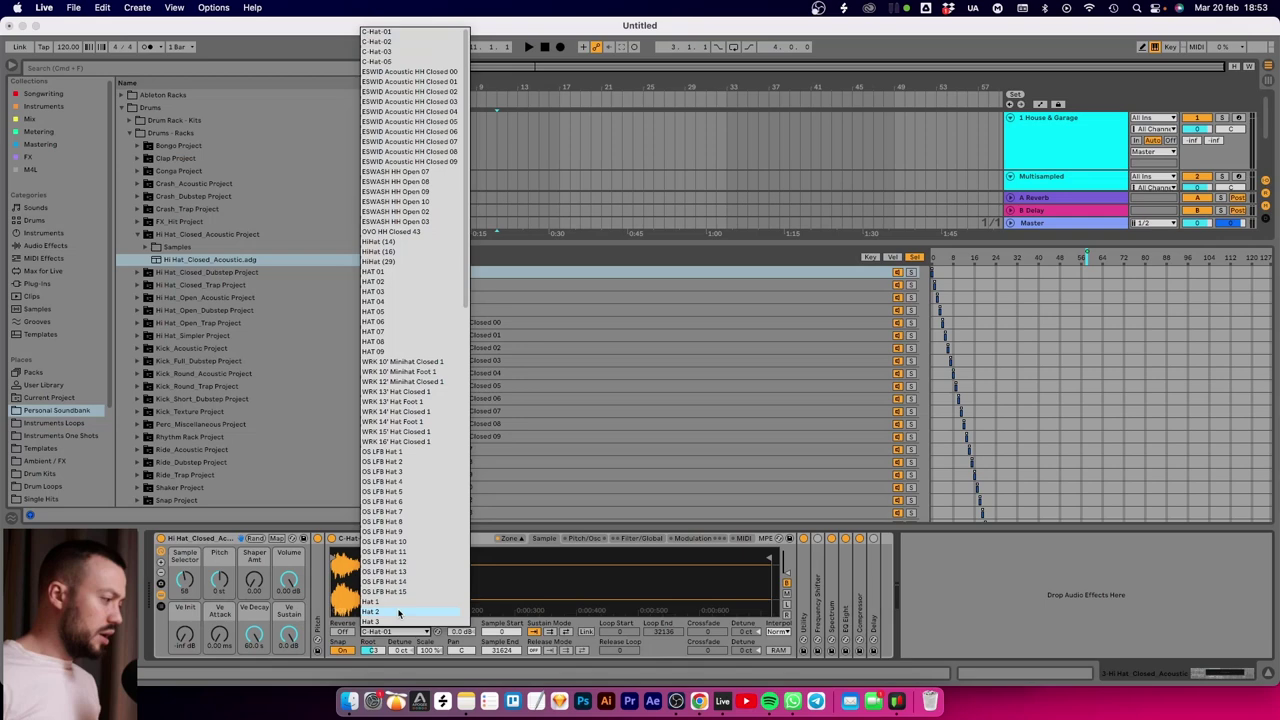
{"action": "left_click", "coordinate": [392, 124]}
{"action": "left_click", "coordinate": [401, 633]}
{"action": "left_click", "coordinate": [400, 494]}
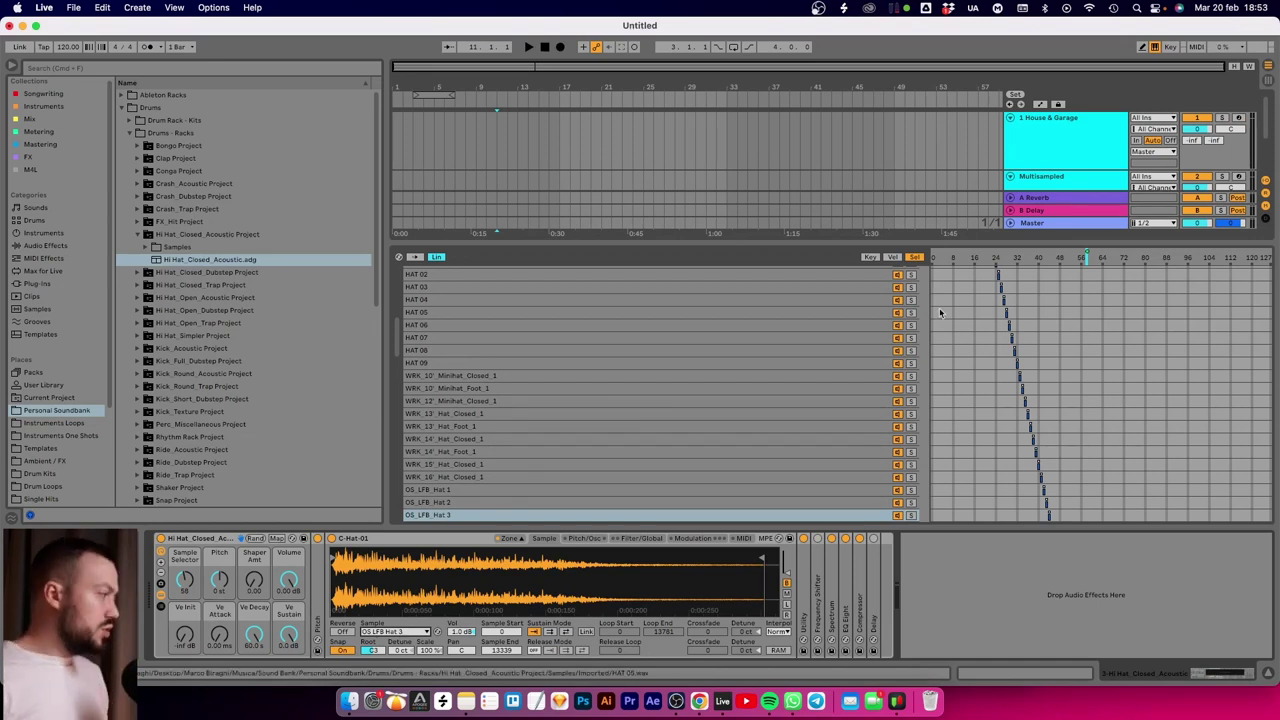
- Select the Hat_2 zone in the zone list to view its waveform
{"action": "scroll", "coordinate": [1097, 287], "scroll_direction": "down", "scroll_amount": 6}
{"action": "scroll", "coordinate": [1097, 289], "scroll_direction": "down", "scroll_amount": 8}
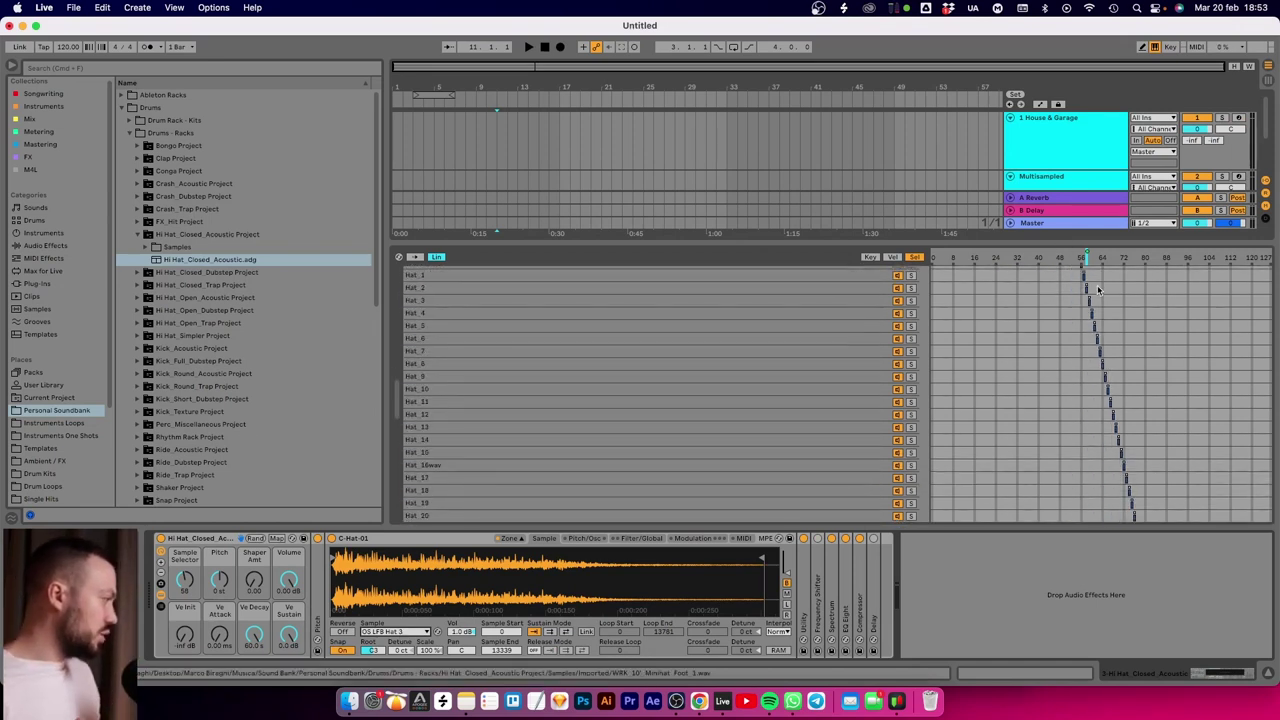
{"action": "left_click", "coordinate": [757, 275]}
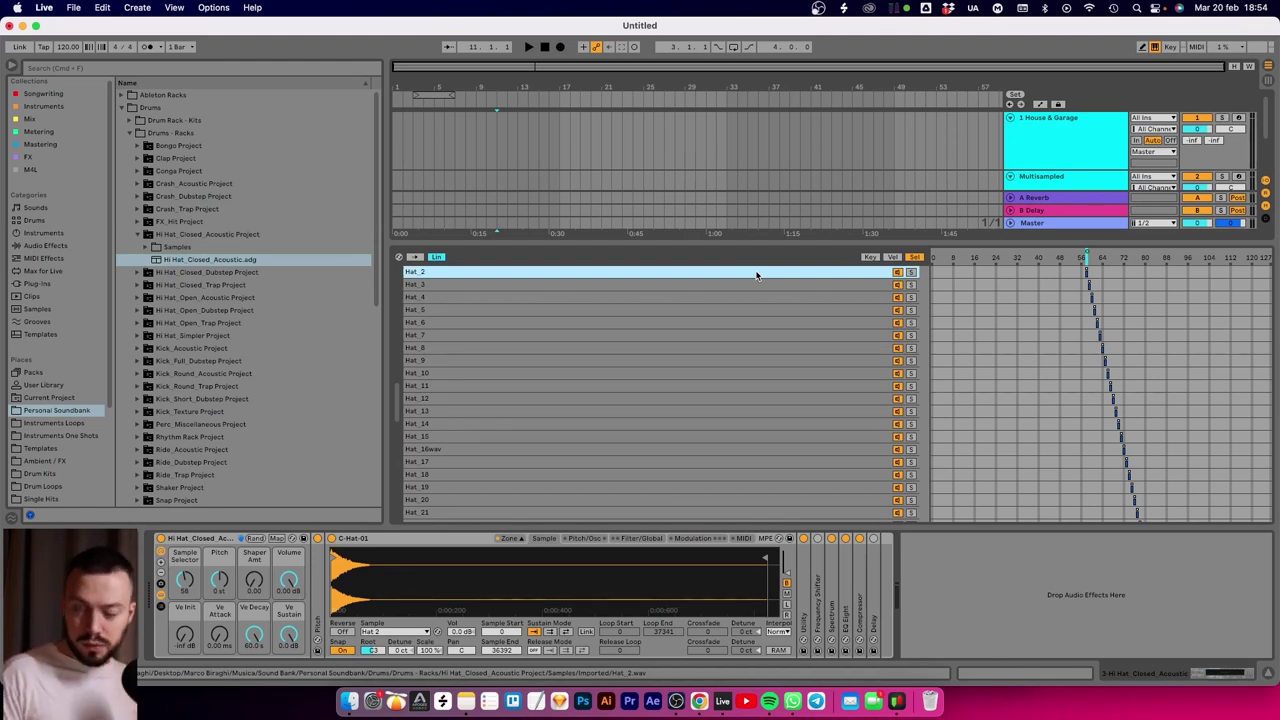
- Scroll up and down through the hi-hat rack's zone list
{"action": "scroll", "coordinate": [757, 275], "scroll_direction": "up", "scroll_amount": 10}
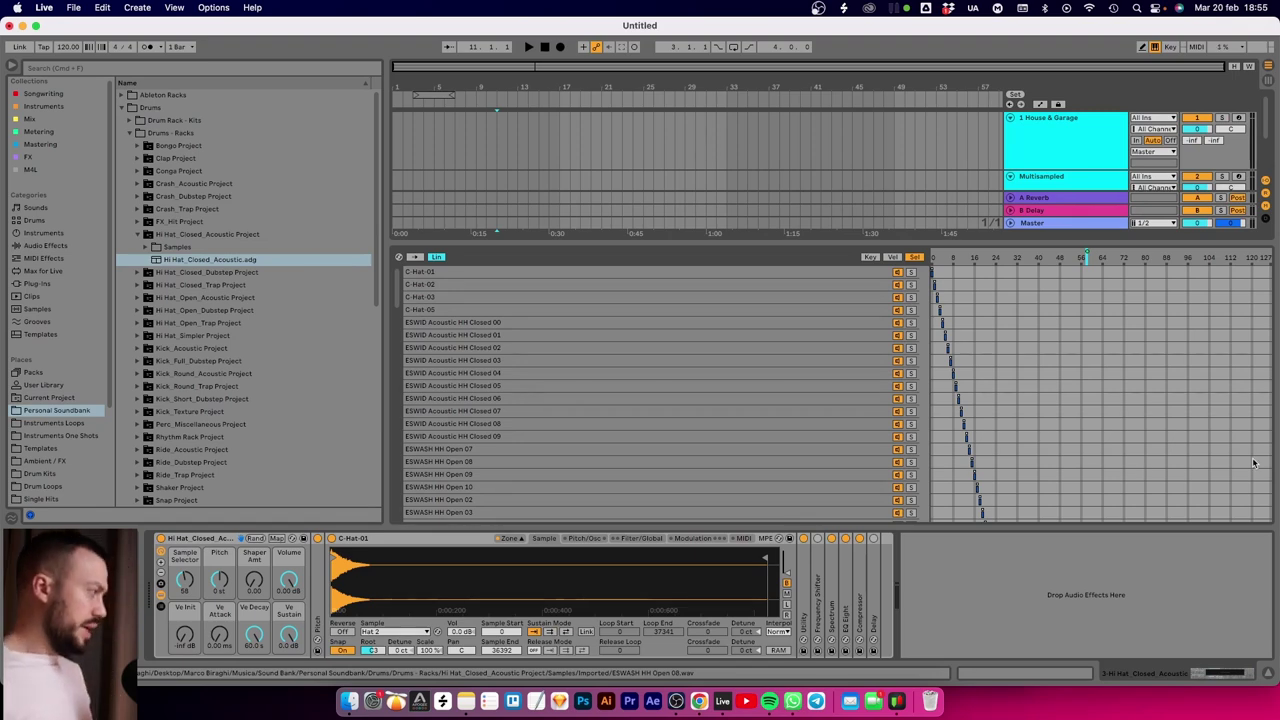
{"action": "scroll", "coordinate": [1142, 400], "scroll_direction": "down", "scroll_amount": 3}
{"action": "scroll", "coordinate": [1141, 333], "scroll_direction": "down", "scroll_amount": 10}
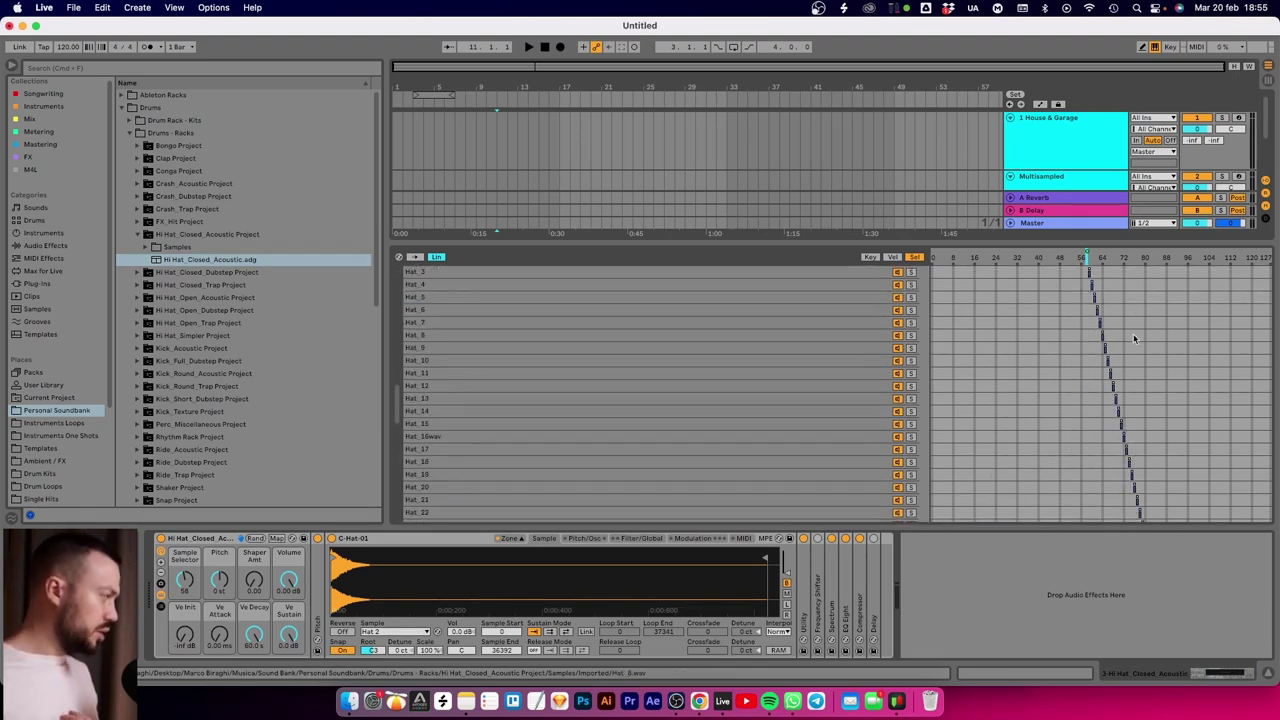
{"action": "scroll", "coordinate": [1110, 338], "scroll_direction": "up", "scroll_amount": 2}
{"action": "scroll", "coordinate": [1108, 338], "scroll_direction": "down", "scroll_amount": 2}
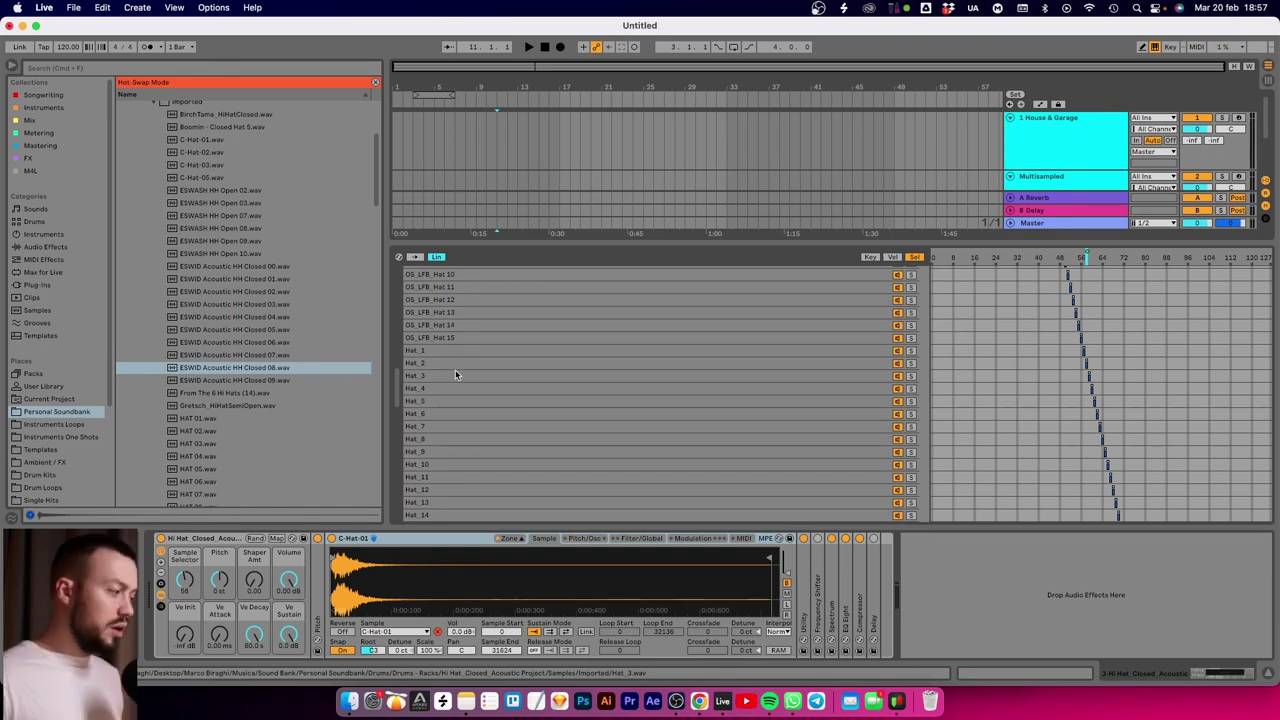
- Add ESWASH HH Open 02.wav as a new zone in the hi-hat rack
{"action": "left_click", "coordinate": [437, 633]}
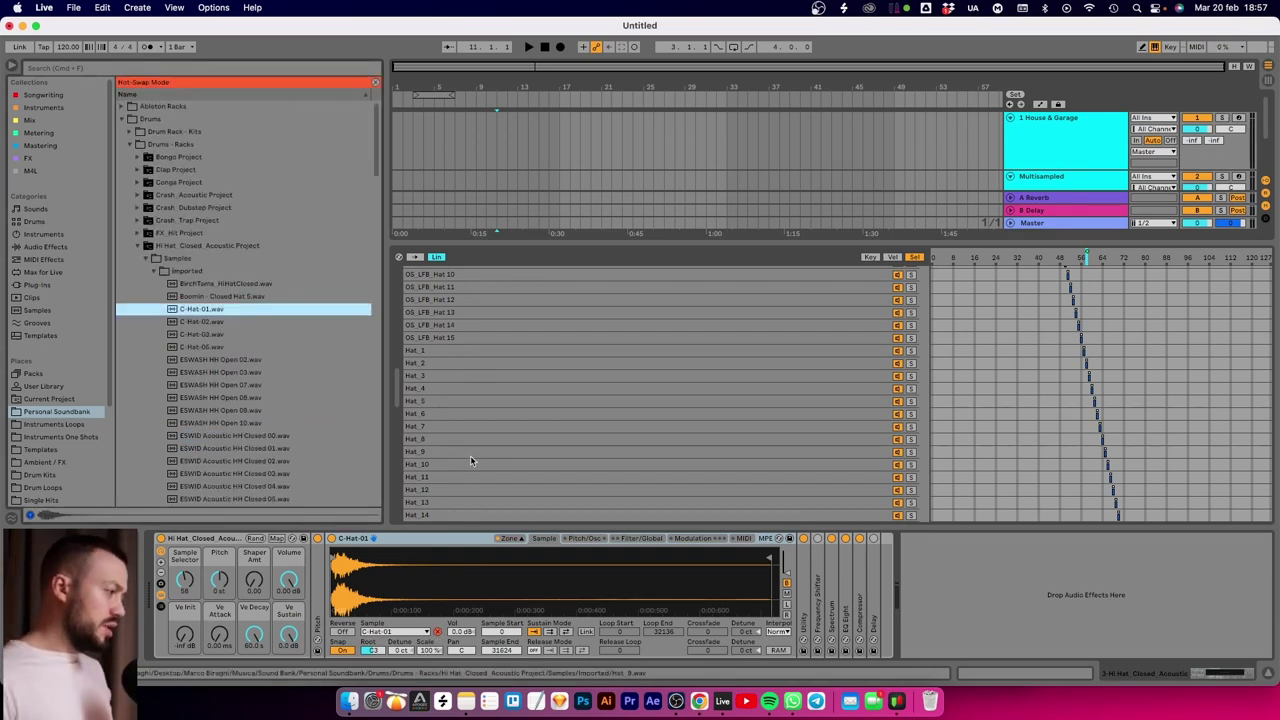
{"action": "scroll", "coordinate": [451, 354], "scroll_direction": "up", "scroll_amount": 5}
{"action": "scroll", "coordinate": [451, 354], "scroll_direction": "up", "scroll_amount": 7}
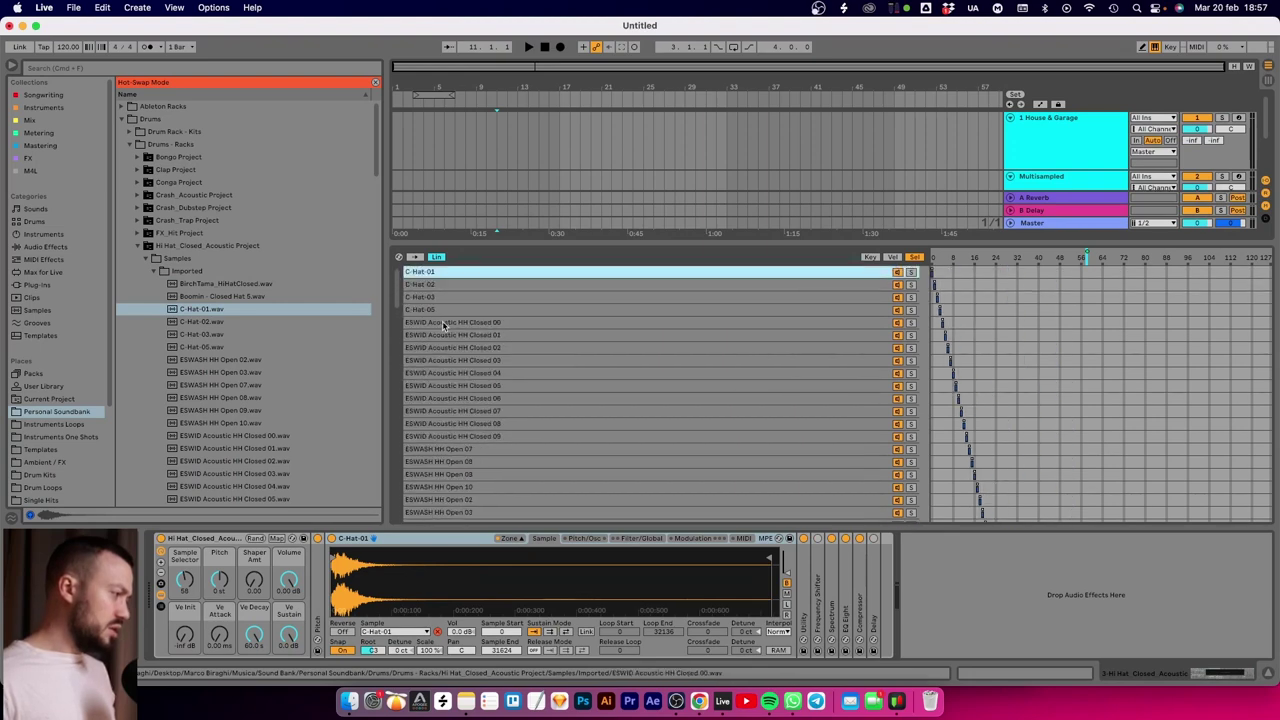
{"action": "left_click", "coordinate": [216, 362]}
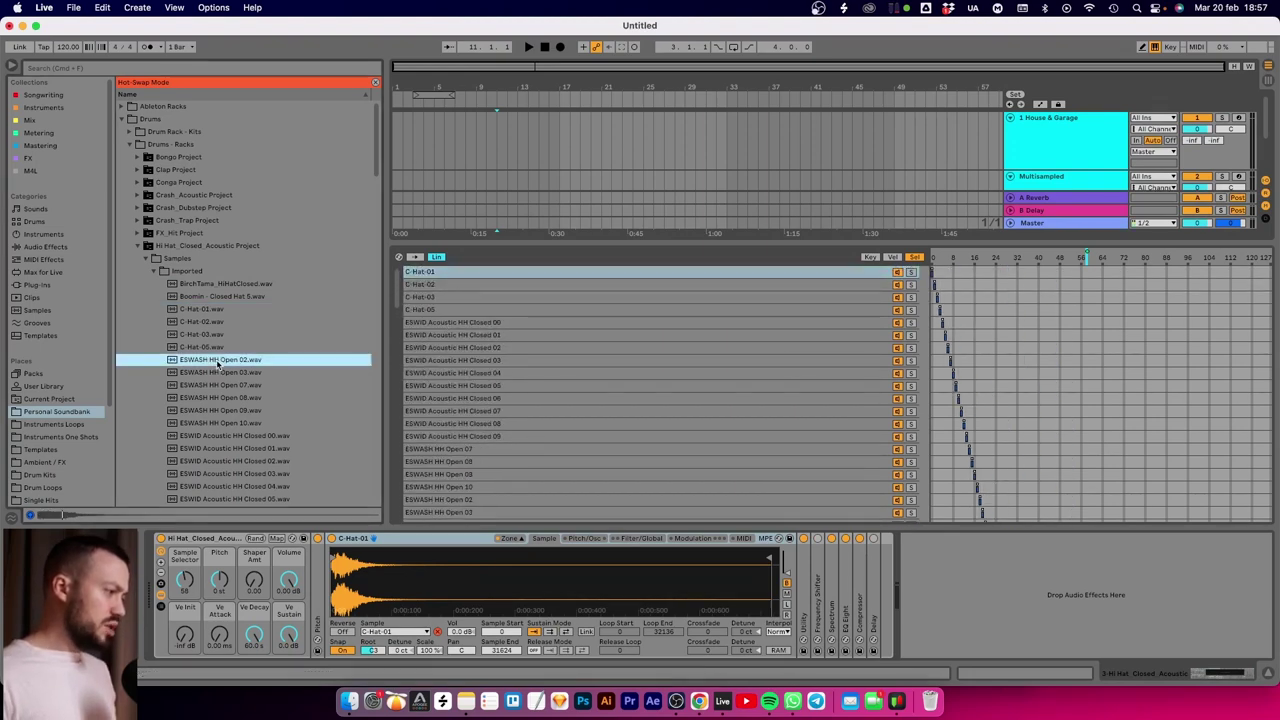
{"action": "double_click", "coordinate": [228, 362]}
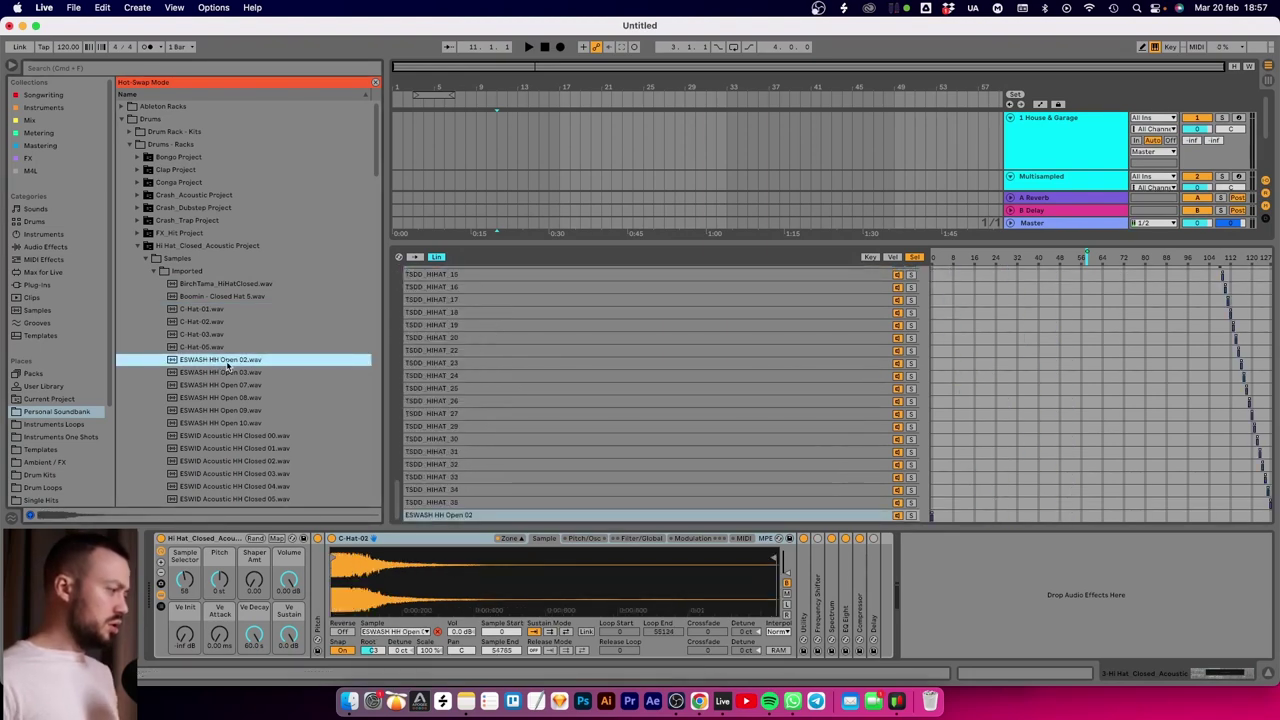
- Select an earlier zone in the rack's sample list and scroll through the list
{"action": "left_click", "coordinate": [408, 516]}
{"action": "scroll", "coordinate": [430, 465], "scroll_direction": "up", "scroll_amount": 15}
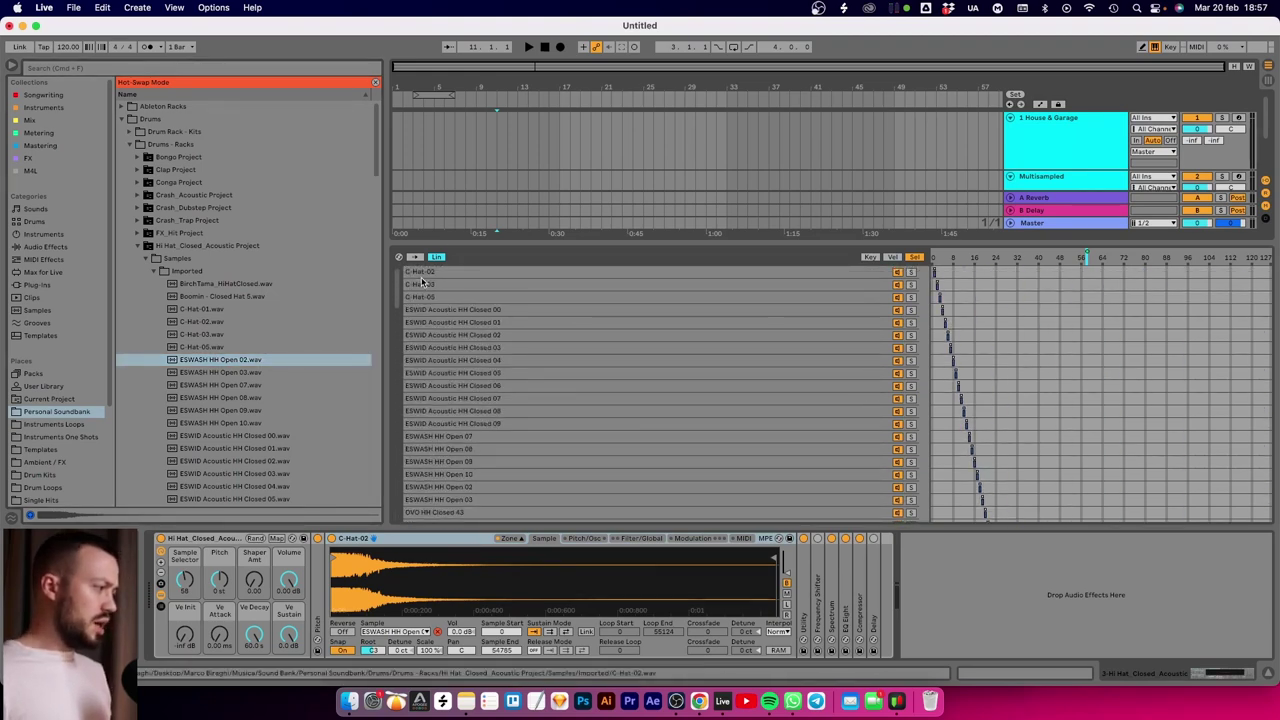
{"action": "scroll", "coordinate": [575, 283], "scroll_direction": "down", "scroll_amount": 15}
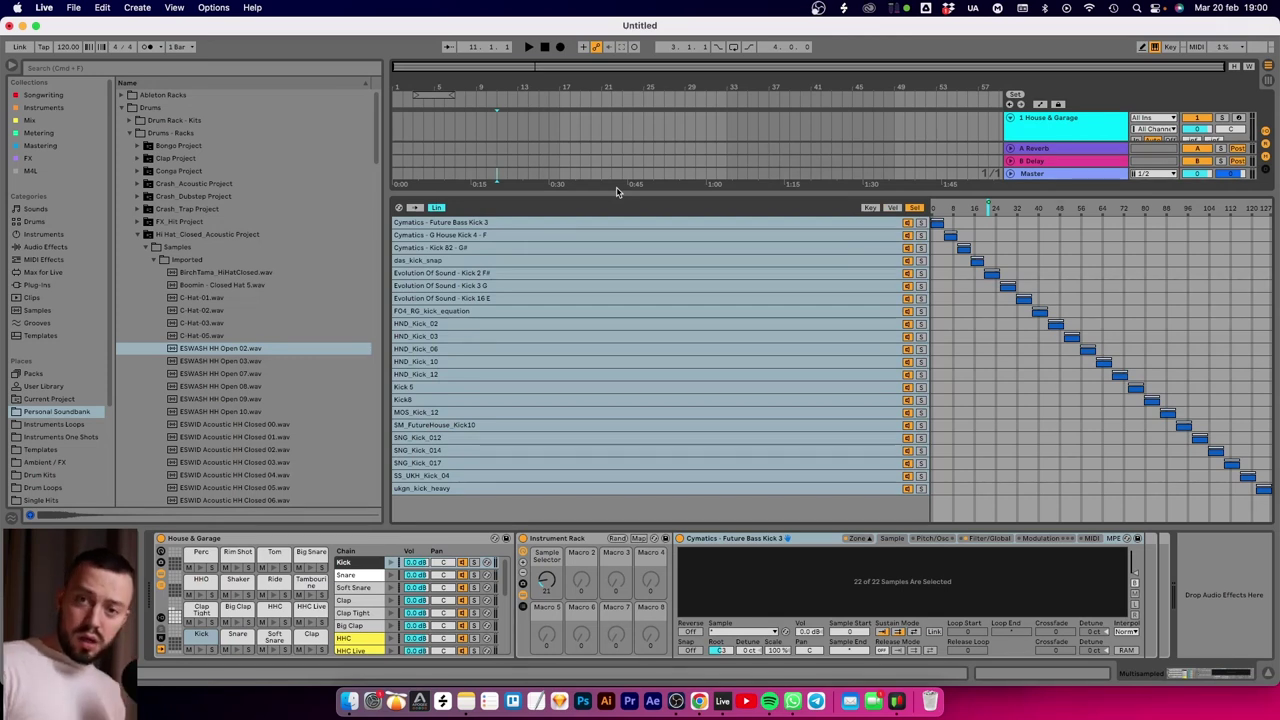
- Turn the kick rack's Sample Selector down to about 16, then up to about 31
{"action": "left_click_drag", "start_coordinate": [540, 580], "coordinate": [540, 586]}
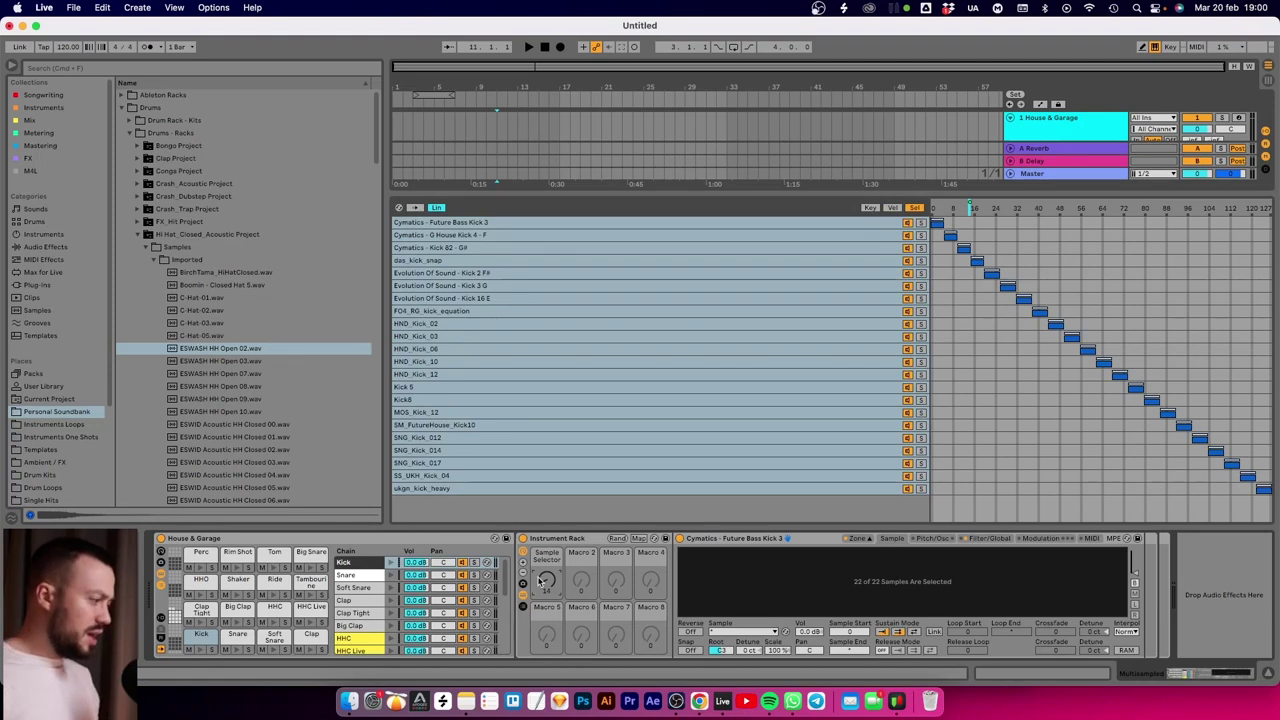
{"action": "scroll", "coordinate": [545, 581], "scroll_direction": "up", "scroll_amount": 10}
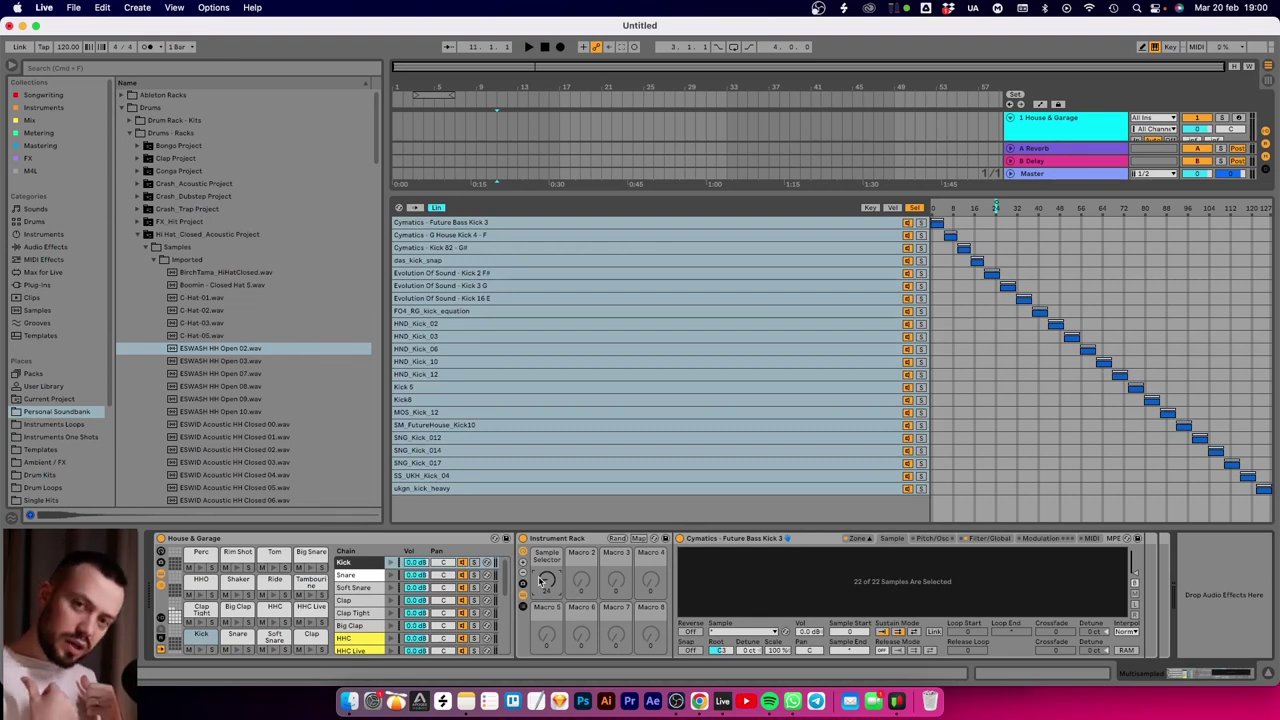
{"action": "left_click_drag", "start_coordinate": [541, 581], "coordinate": [541, 574]}
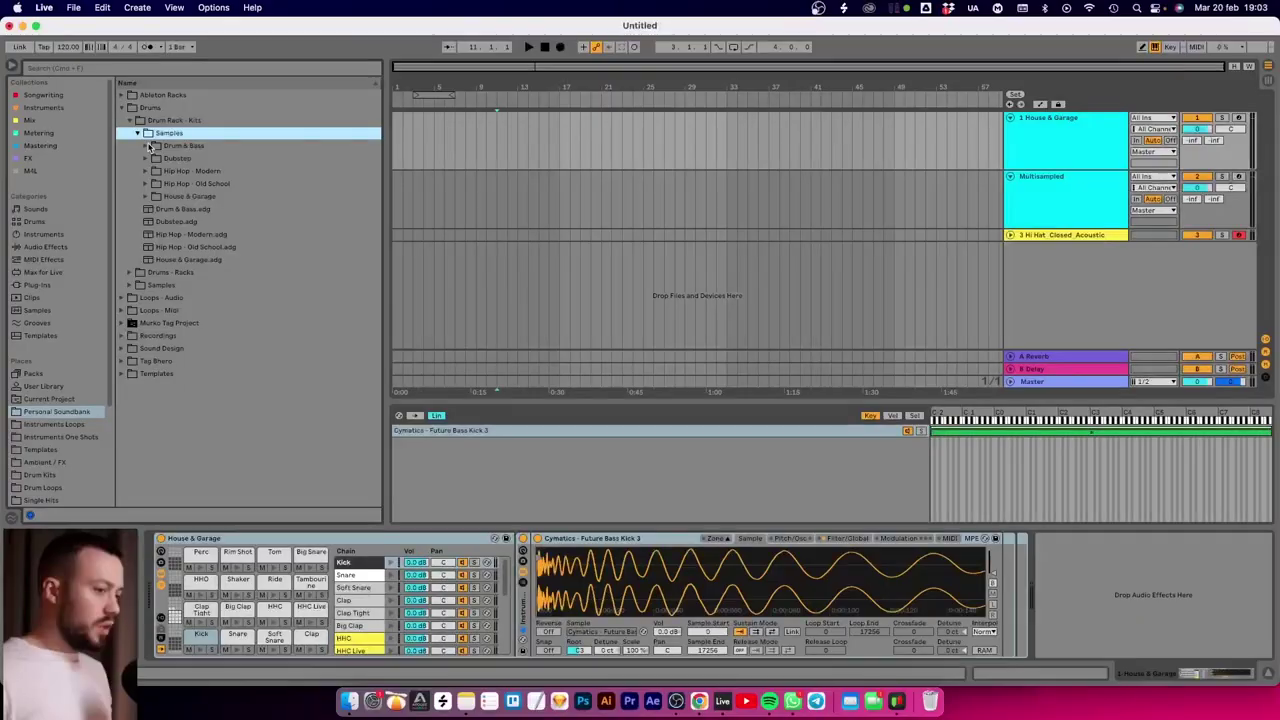
- Expand the Drum & Bass folder, step through its drum subfolders and expand Clap
{"action": "left_click", "coordinate": [187, 147]}
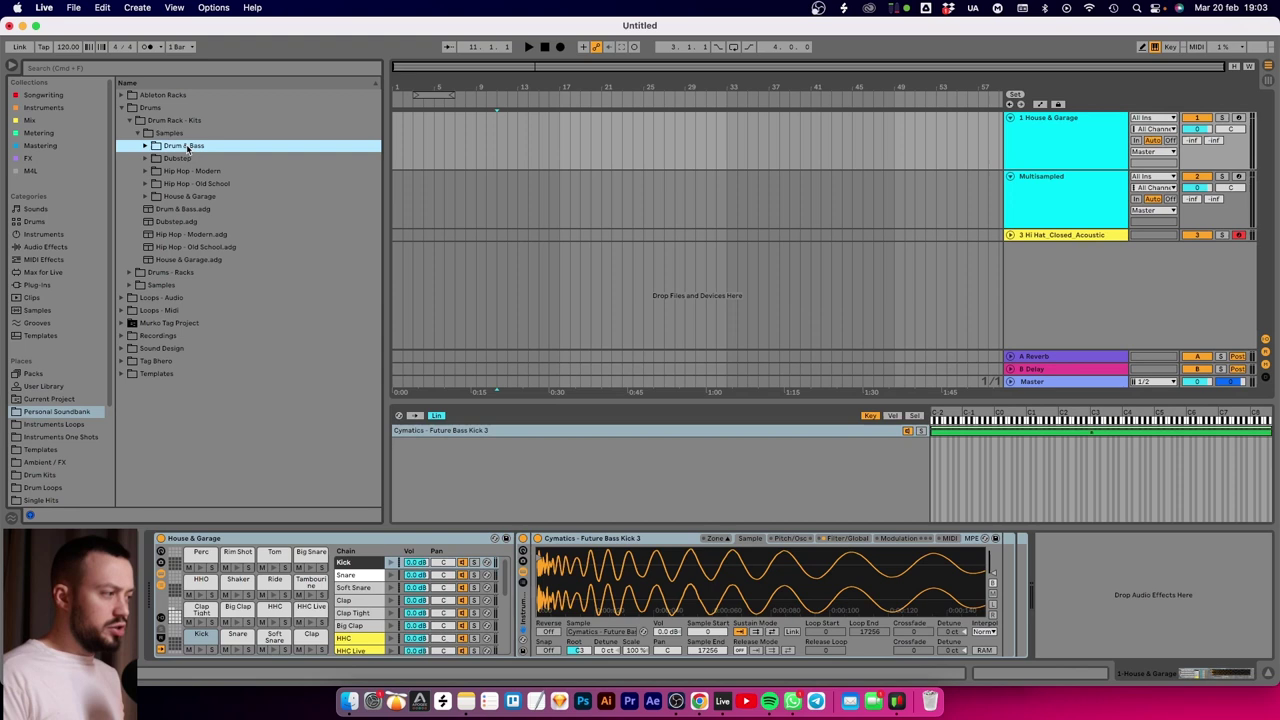
{"action": "key", "text": "Right"}
{"action": "key", "text": "Down"}
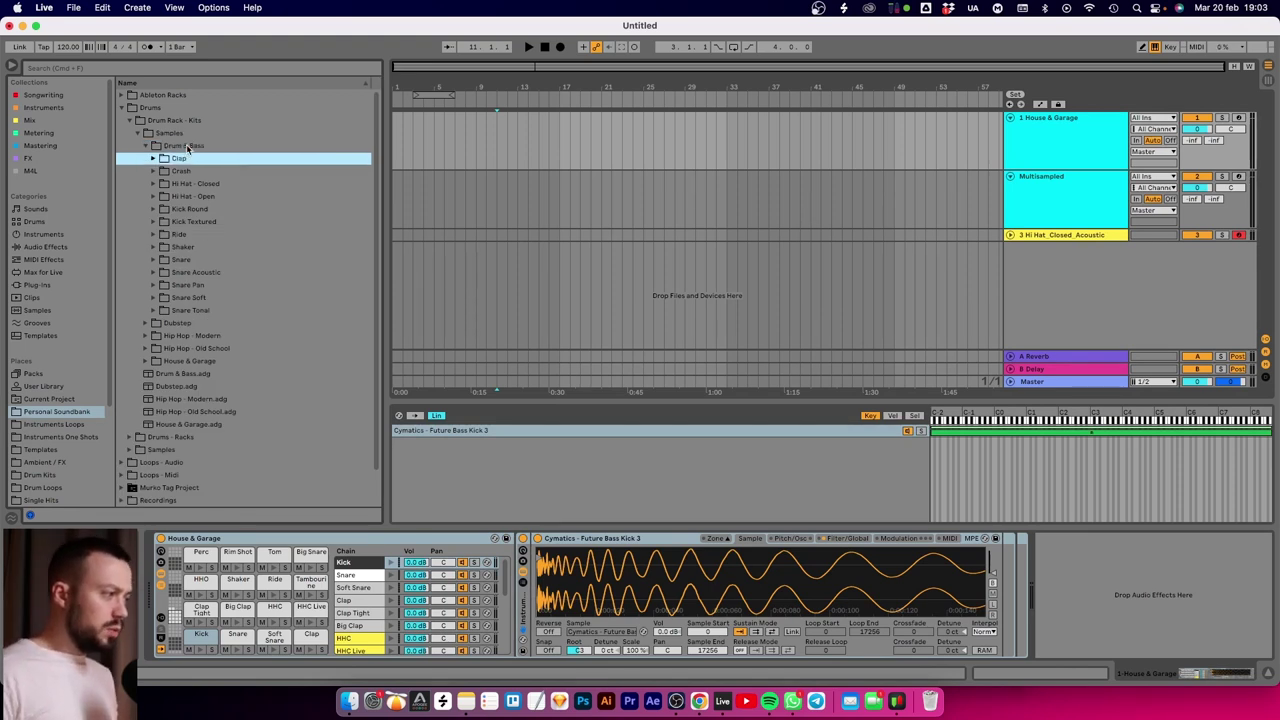
{"action": "key", "text": "Down"}
{"action": "key", "text": "Down"}
{"action": "key", "text": "Down"}
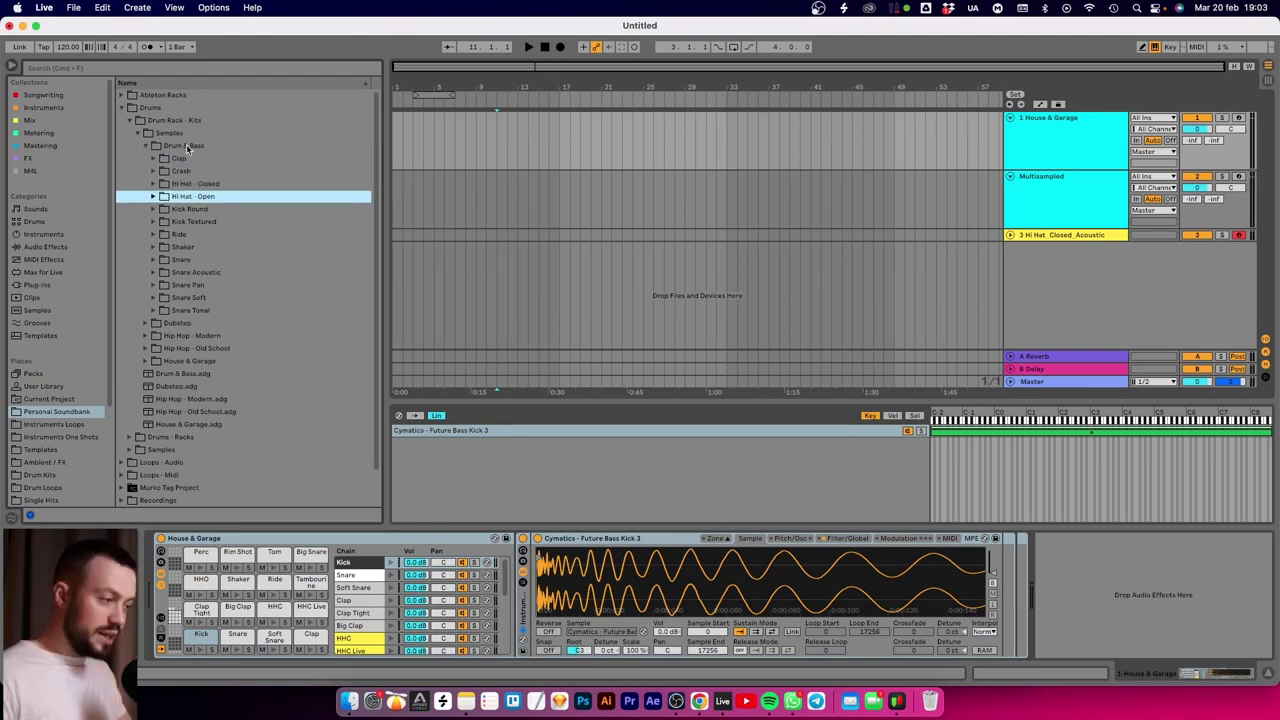
{"action": "key", "text": "Up"}
{"action": "key", "text": "Up"}
{"action": "key", "text": "Up"}
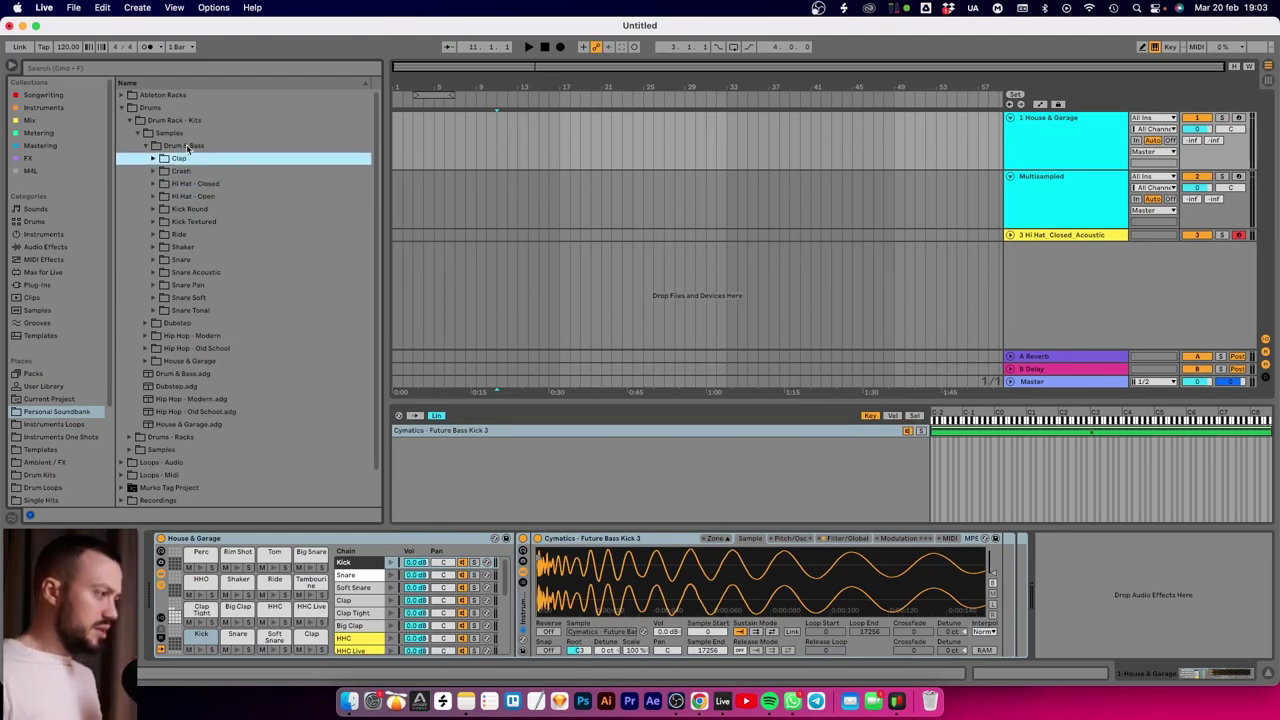
{"action": "key", "text": "Right"}
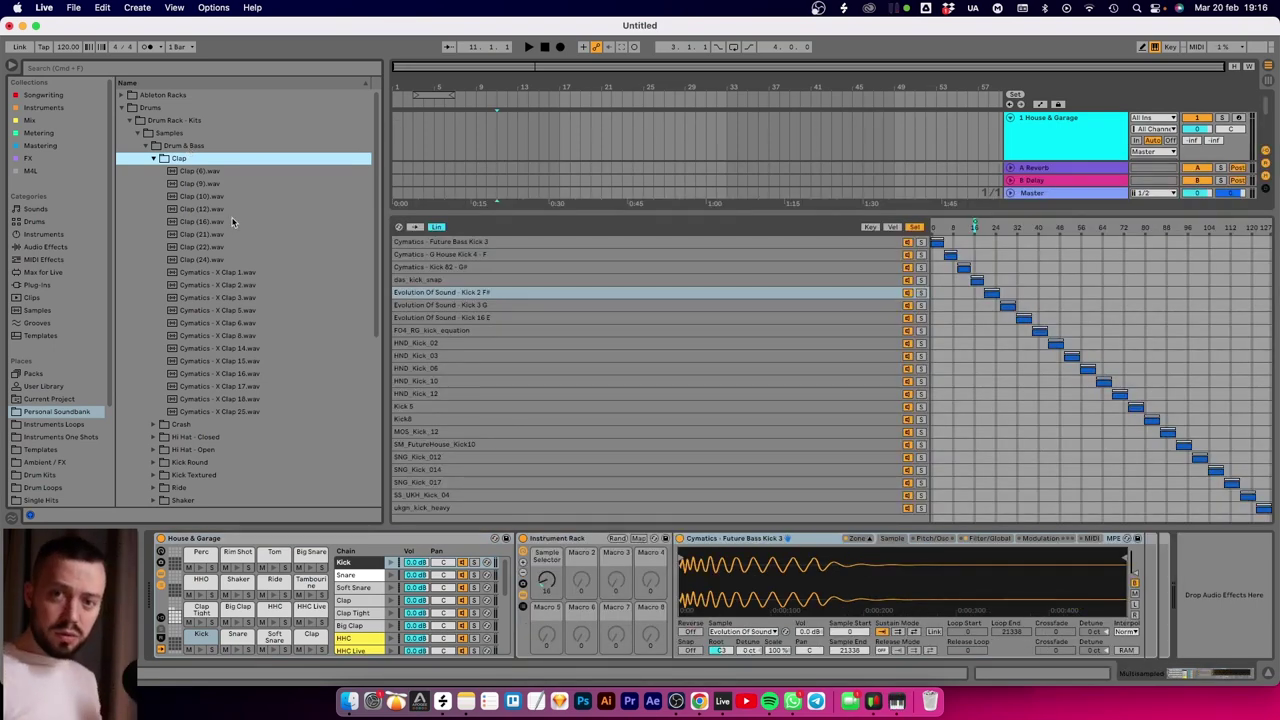
- Preview the Drum & Bass clap samples one by one, ending on Cymatics - X Clap 25.wav
{"action": "key", "text": "Down"}
{"action": "key", "text": "Down"}
{"action": "key", "text": "Down"}
{"action": "key", "text": "Down"}
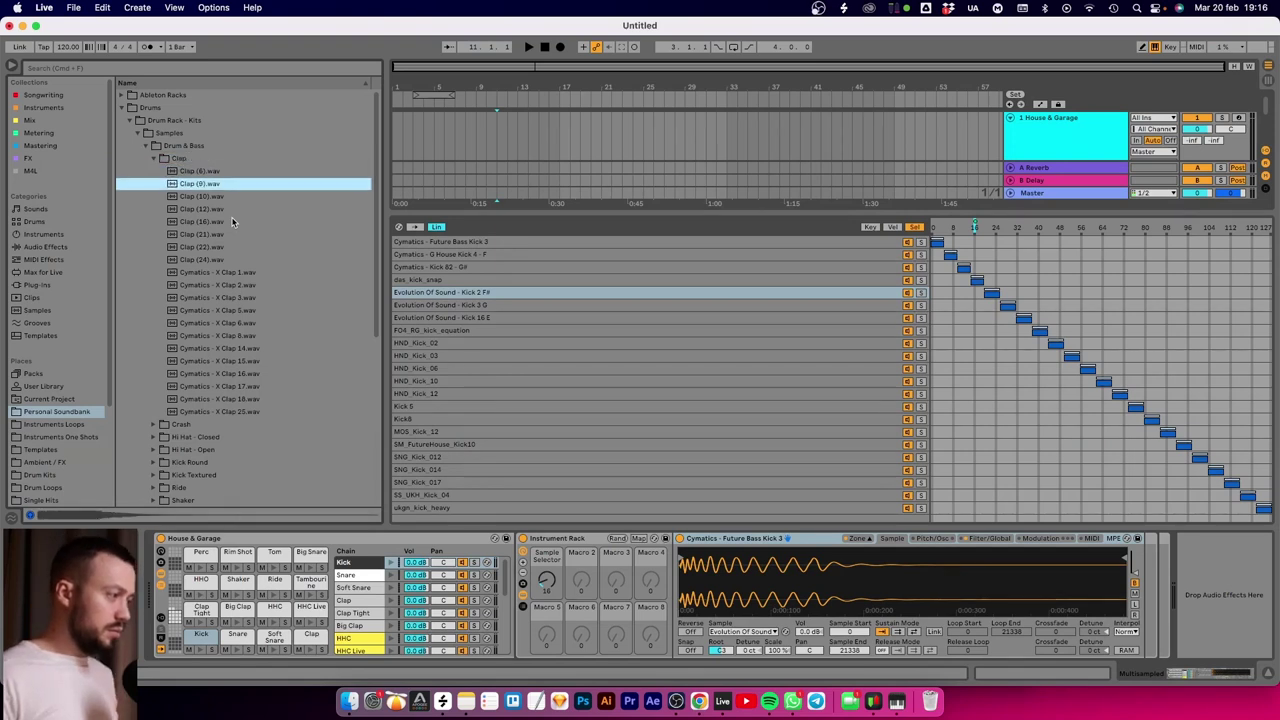
{"action": "key", "text": "Down"}
{"action": "key", "text": "Down"}
{"action": "key", "text": "Down"}
{"action": "key", "text": "Down"}
{"action": "key", "text": "Down"}
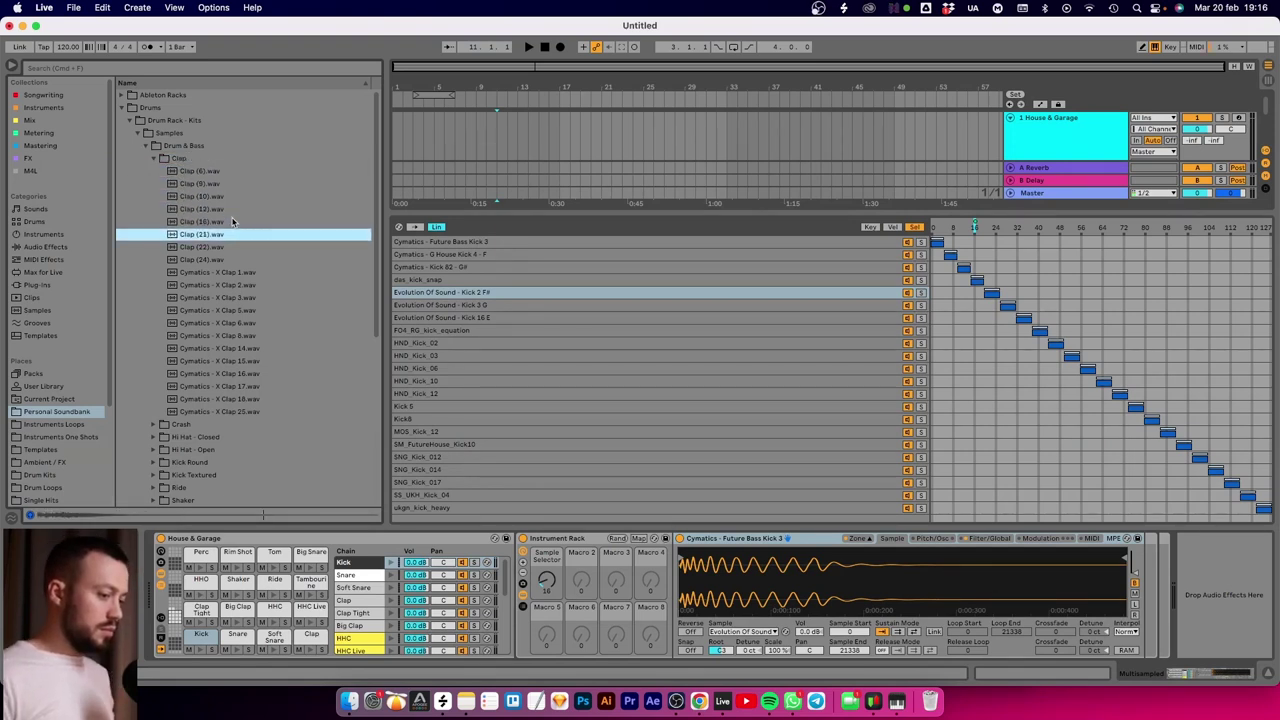
{"action": "key", "text": "Down"}
{"action": "key", "text": "Down"}
{"action": "key", "text": "Down"}
{"action": "key", "text": "Down"}
{"action": "key", "text": "Down"}
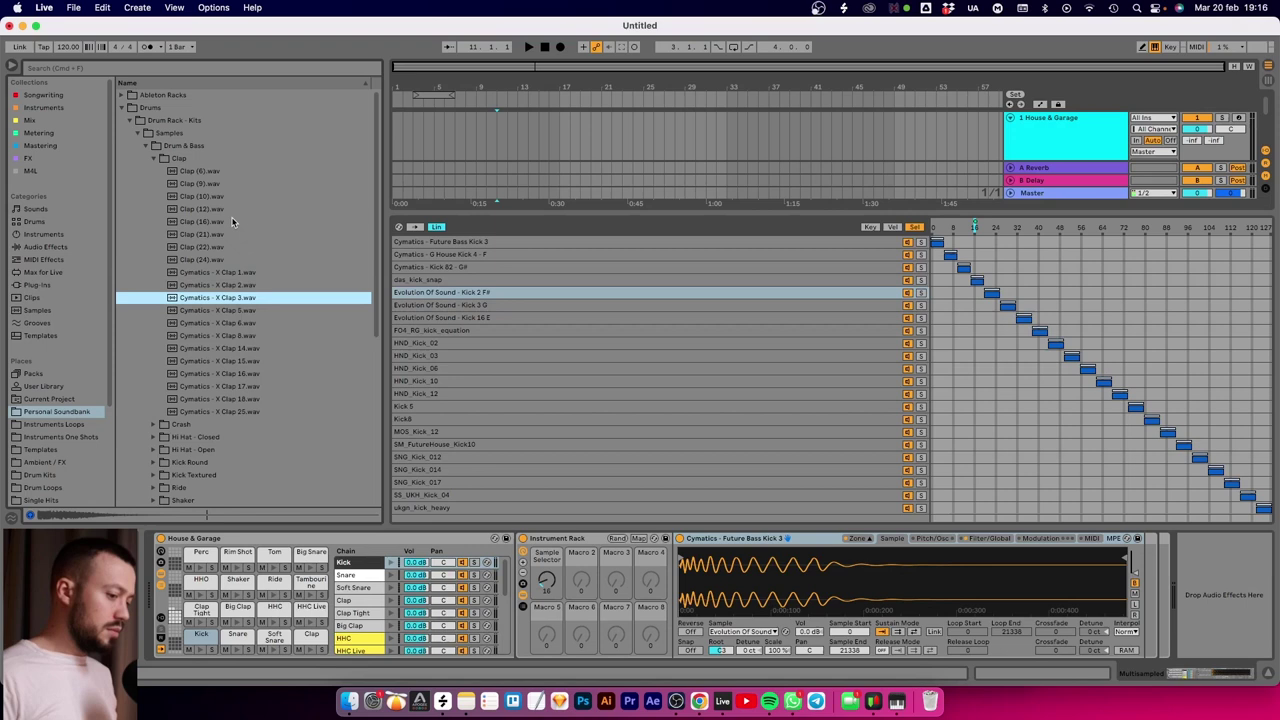
{"action": "key", "text": "Down"}
{"action": "key", "text": "Down"}
{"action": "key", "text": "Down"}
{"action": "key", "text": "Down"}
{"action": "key", "text": "Down"}
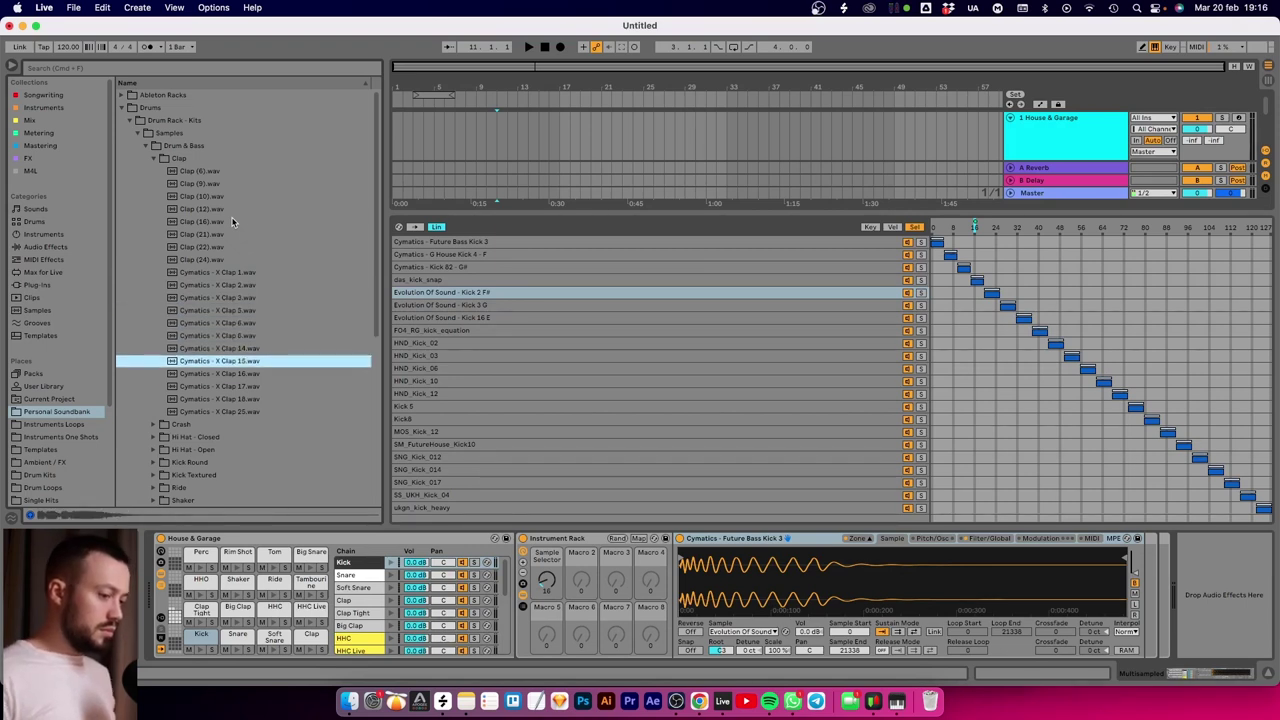
{"action": "key", "text": "Down"}
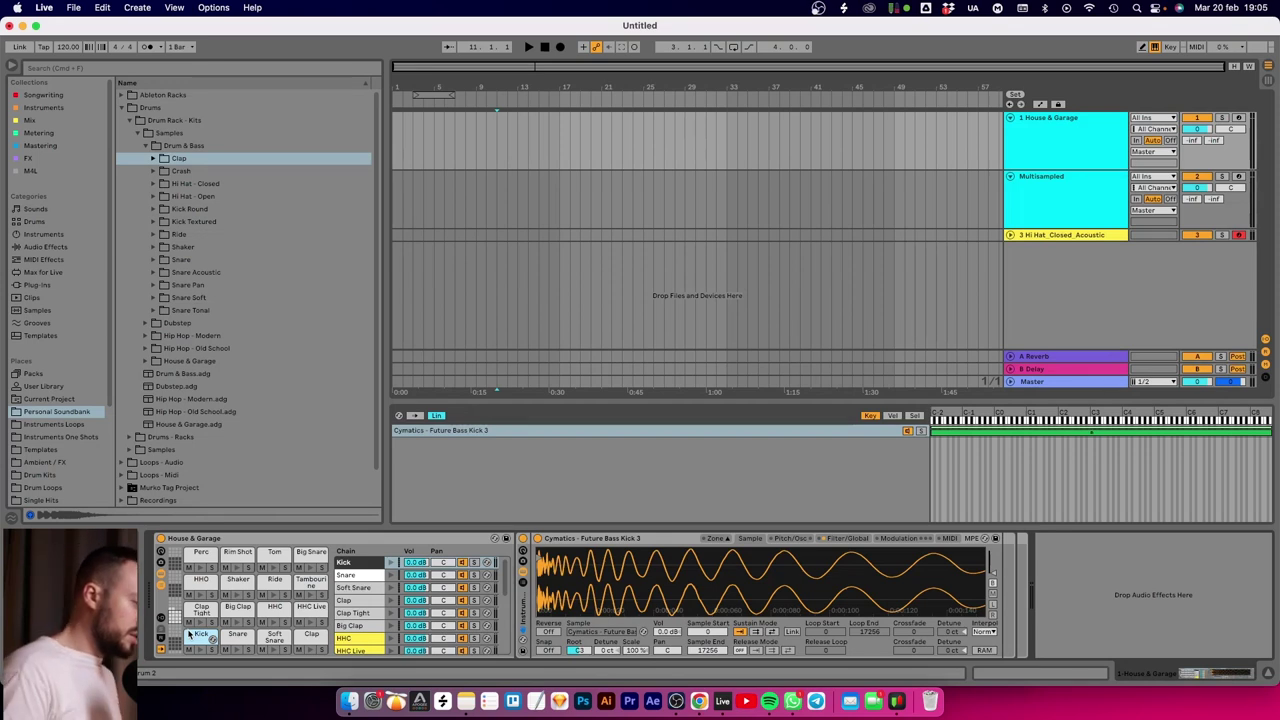
- Show the Kick/Snare pad bank and hot-swap the Kick pad's sample to SS_UKH_Kick_04.wav
{"action": "scroll", "coordinate": [195, 636], "scroll_direction": "up", "scroll_amount": 4}
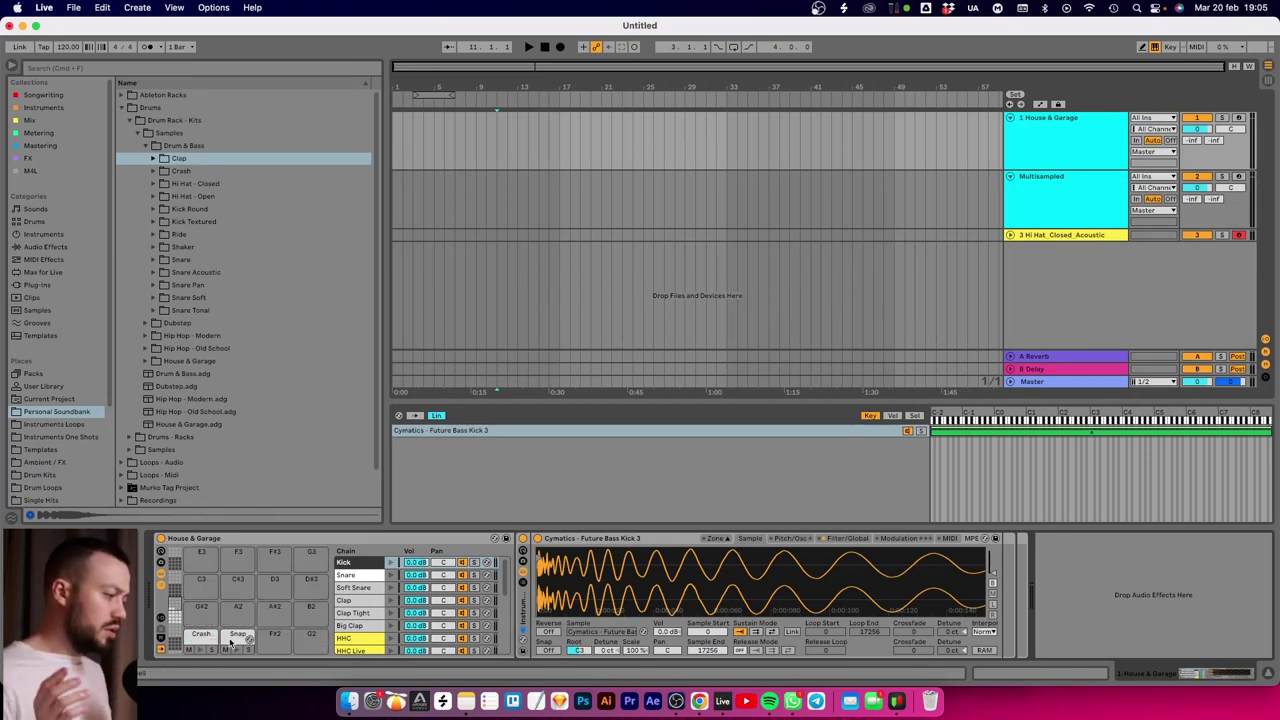
{"action": "left_click", "coordinate": [174, 620]}
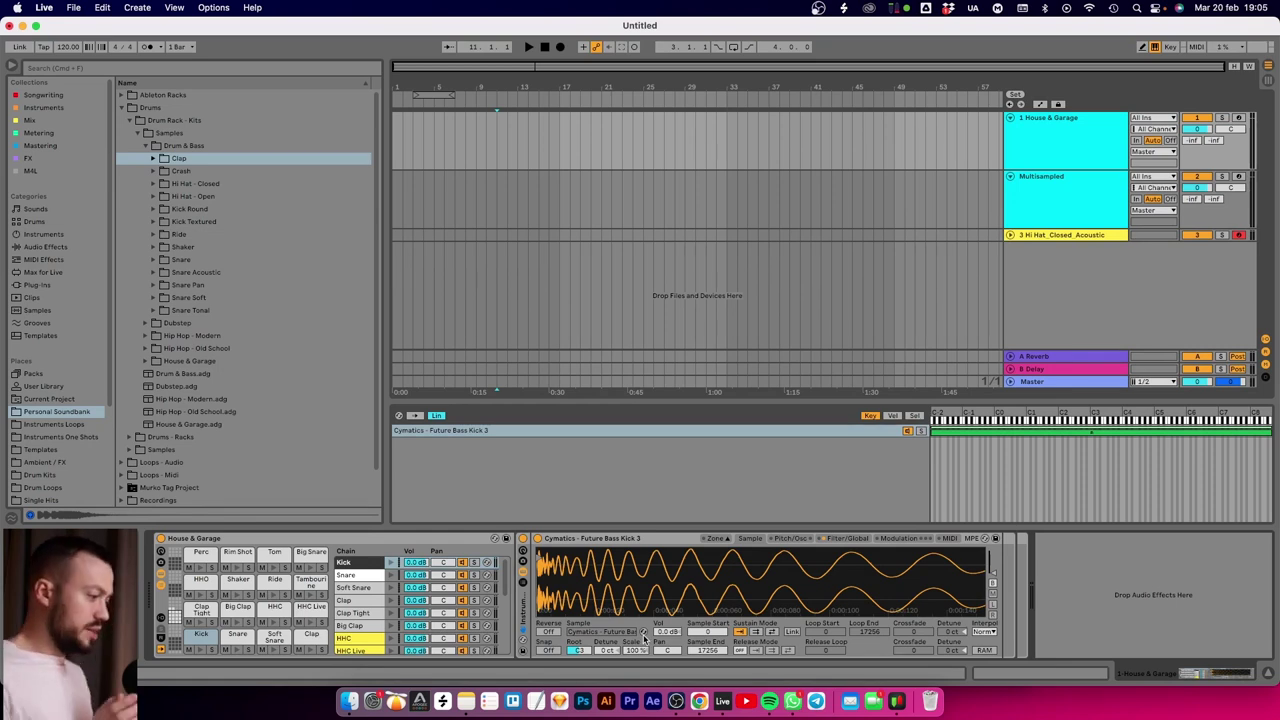
{"action": "left_click", "coordinate": [644, 634]}
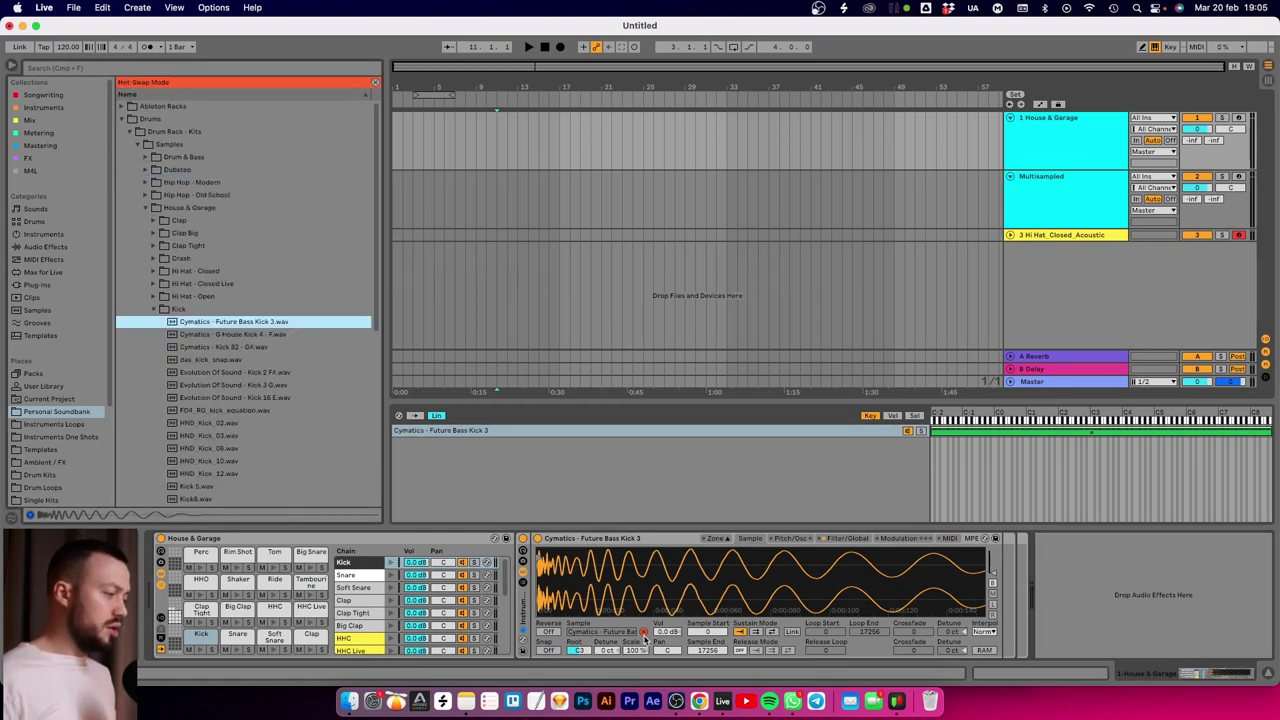
{"action": "key", "text": "Down"}
{"action": "key", "text": "Down"}
{"action": "key", "text": "Down"}
{"action": "key", "text": "Down"}
{"action": "key", "text": "Down"}
{"action": "key", "text": "Down"}
{"action": "key", "text": "Down"}
{"action": "key", "text": "Down"}
{"action": "key", "text": "Down"}
{"action": "key", "text": "Down"}
{"action": "key", "text": "Down"}
{"action": "key", "text": "Down"}
{"action": "key", "text": "Down"}
{"action": "key", "text": "Down"}
{"action": "key", "text": "Down"}
{"action": "key", "text": "Down"}
{"action": "key", "text": "Down"}
{"action": "key", "text": "Down"}
{"action": "key", "text": "Down"}
{"action": "key", "text": "Down"}
{"action": "key", "text": "Return"}
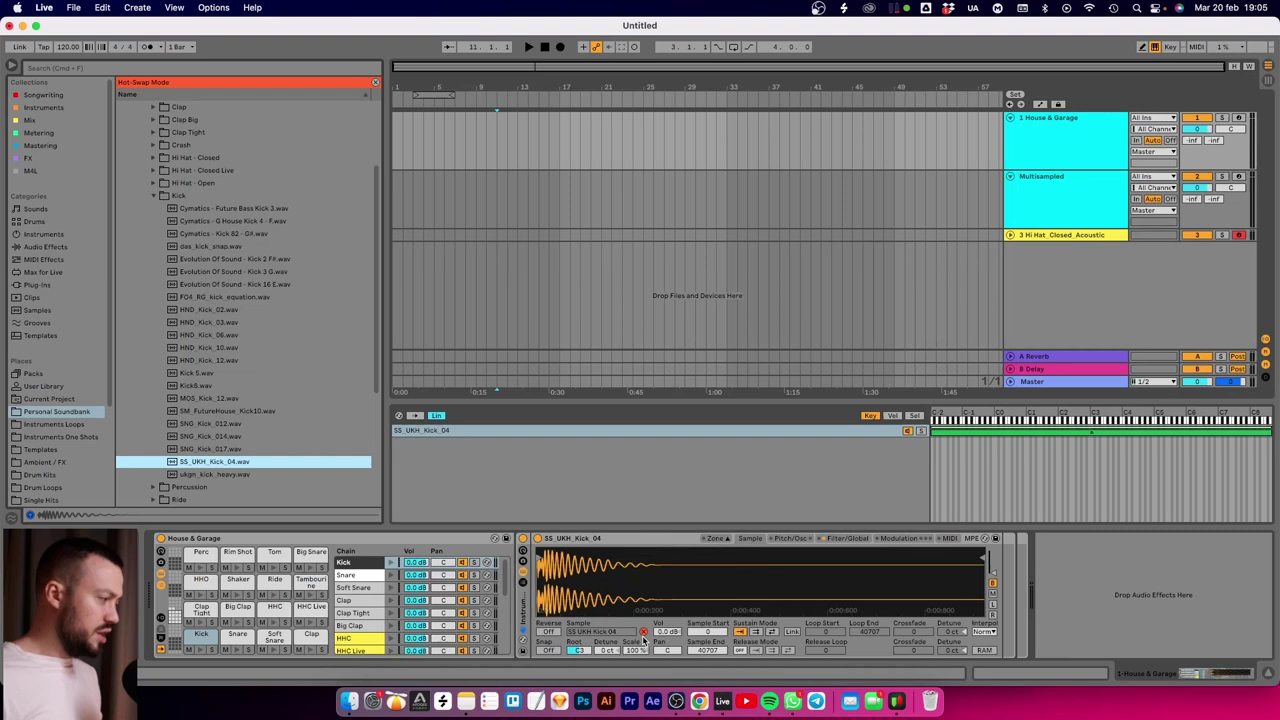
{"action": "left_click", "coordinate": [644, 634]}
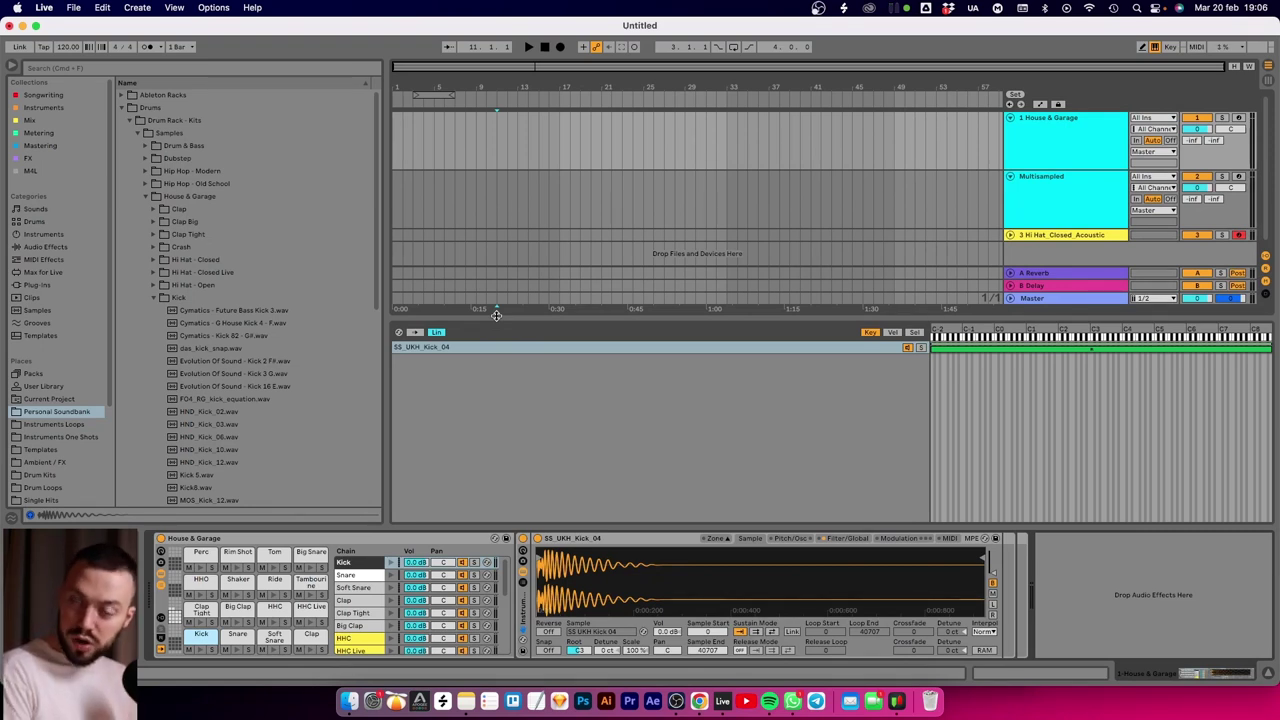
- Focus the clip detail area in Ableton Live
{"action": "left_click", "coordinate": [450, 449]}
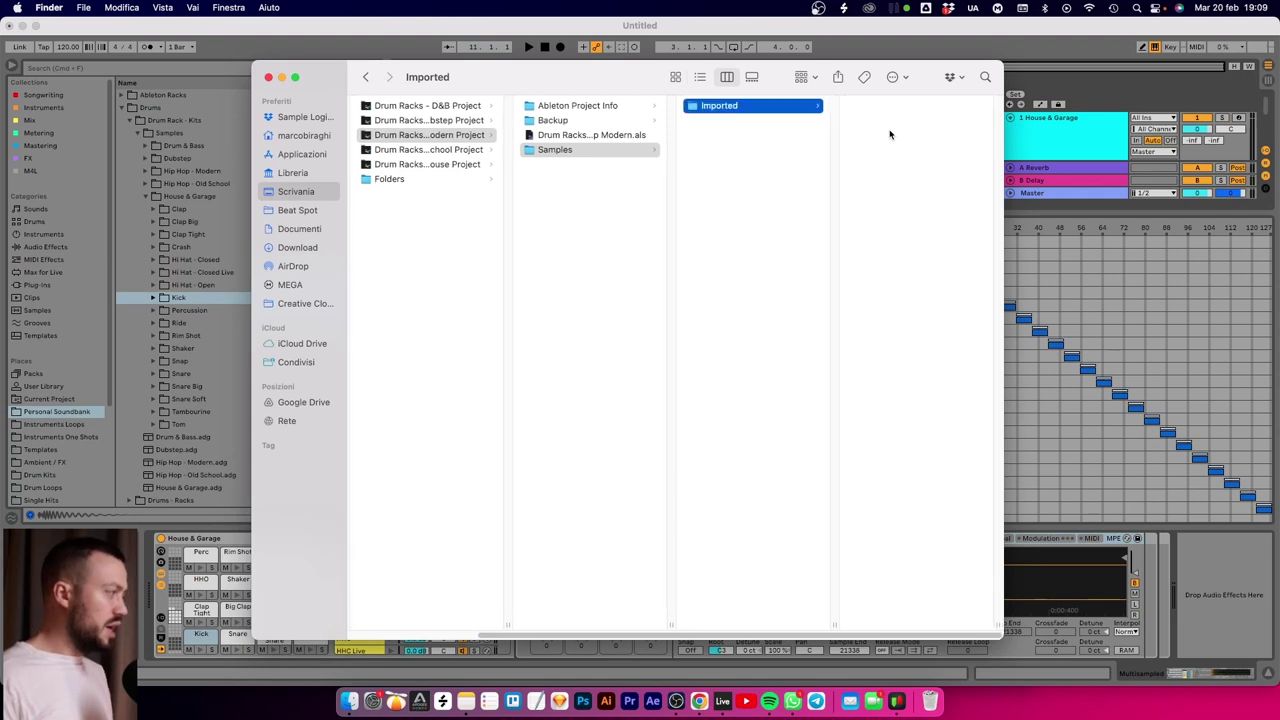
- Search Finder for 'kick' within the Imported folder, then return to Live's House & Garage folder
{"action": "scroll", "coordinate": [889, 133], "scroll_direction": "right", "scroll_amount": 1}
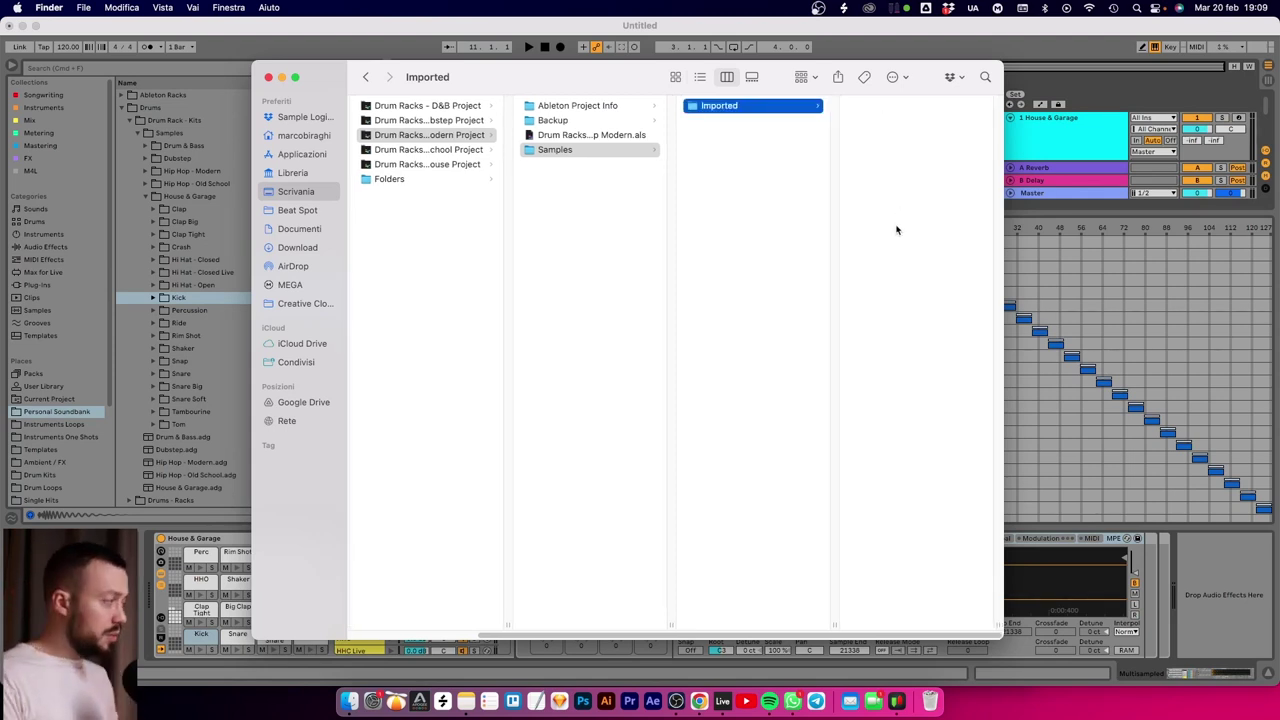
{"action": "left_click", "coordinate": [985, 77]}
{"action": "type", "text": "kick"}
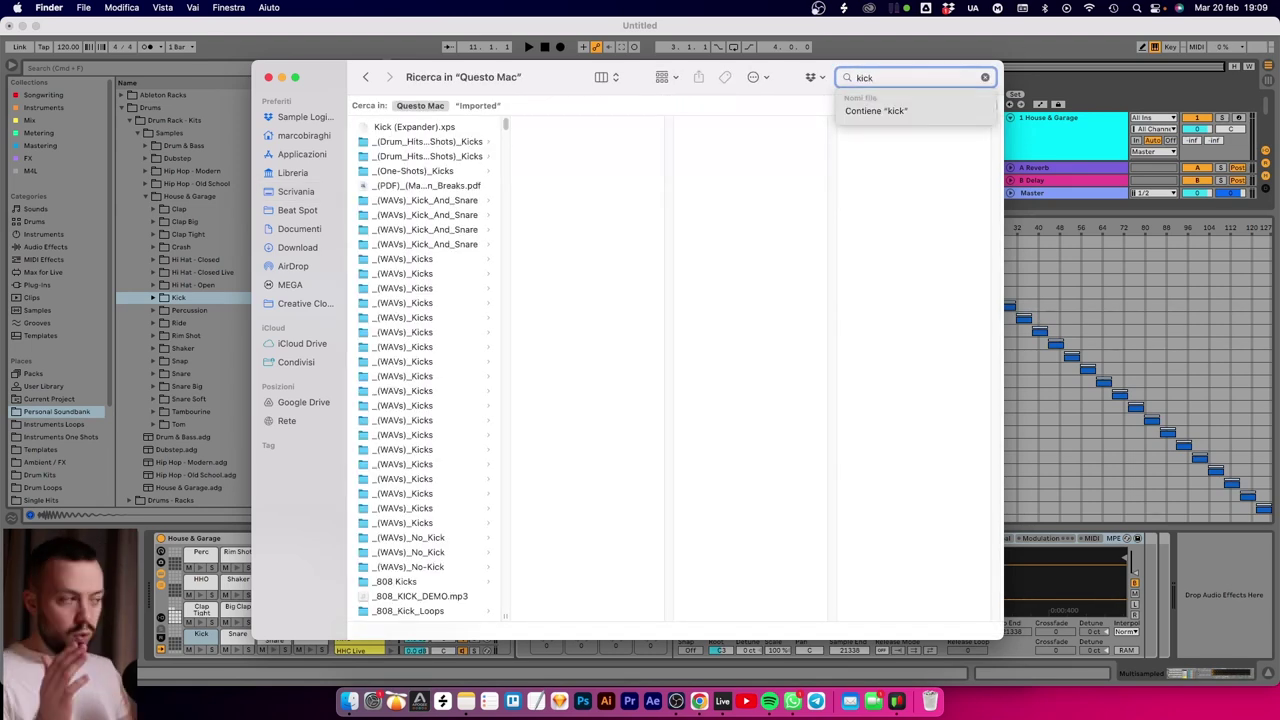
{"action": "left_click", "coordinate": [478, 105]}
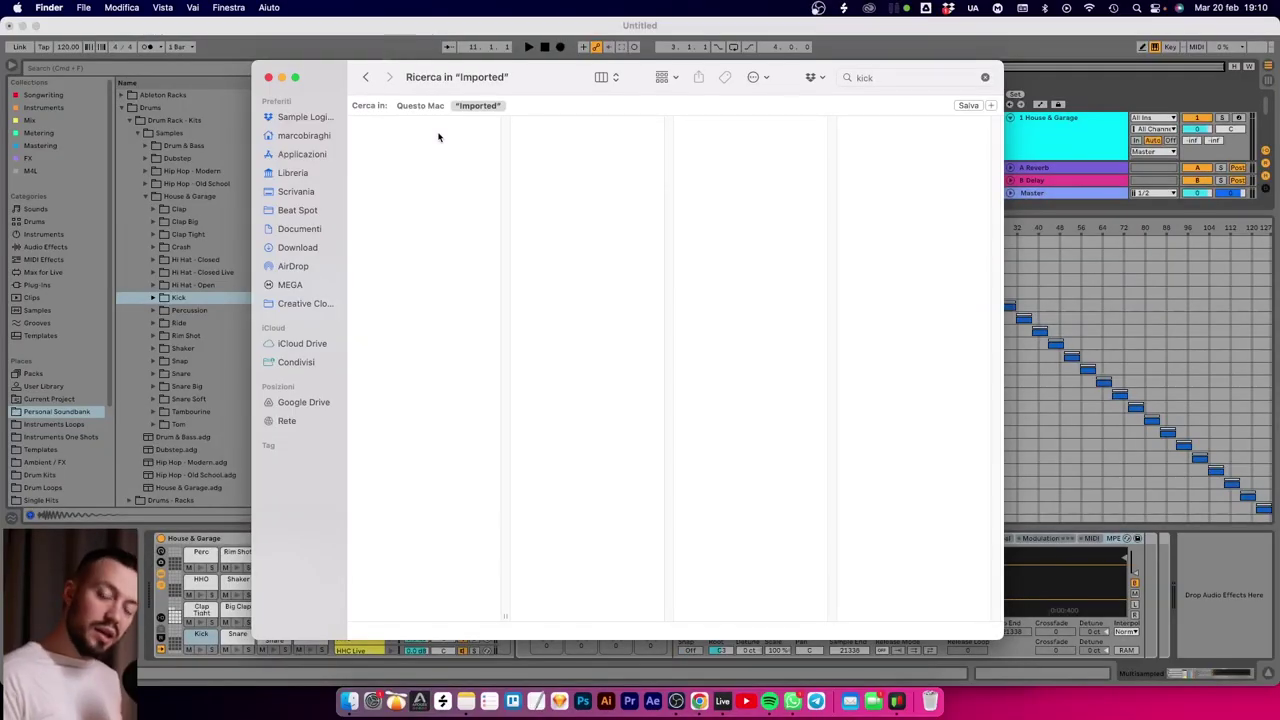
{"action": "left_click", "coordinate": [214, 155]}
{"action": "left_click", "coordinate": [185, 200]}
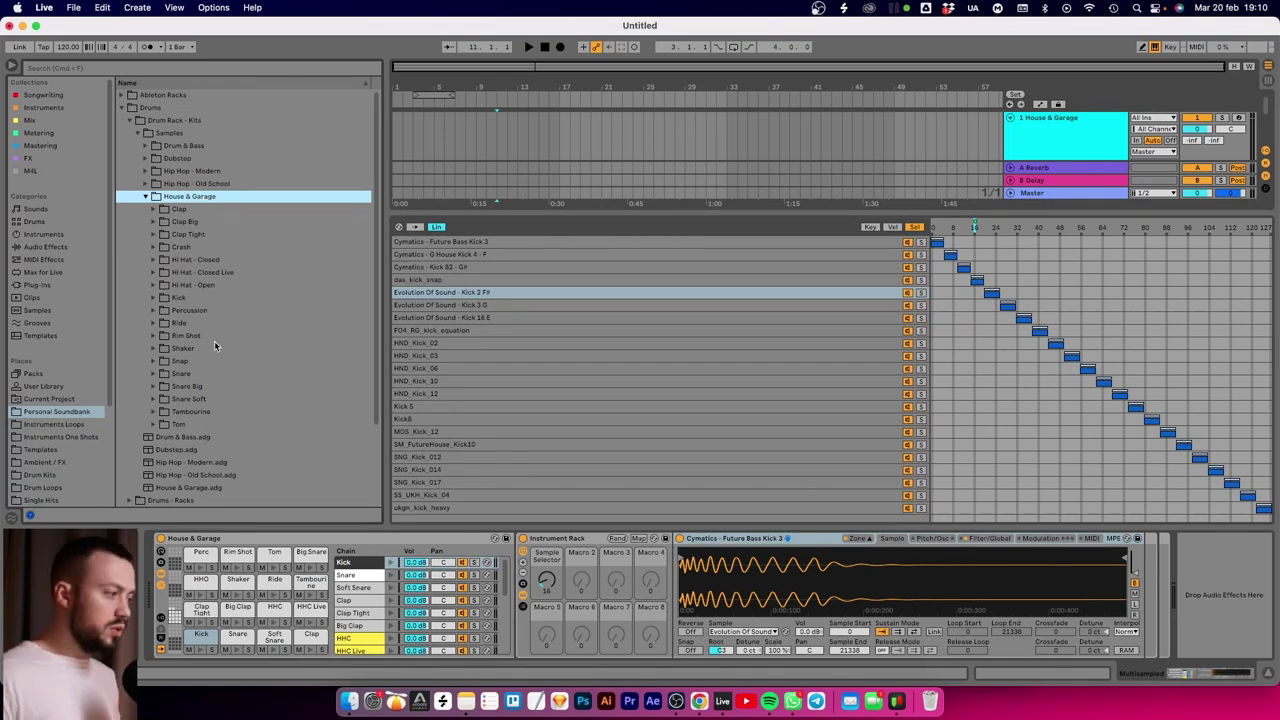
- Select the Kick folder inside House & Garage in the browser
{"action": "left_click", "coordinate": [170, 298]}
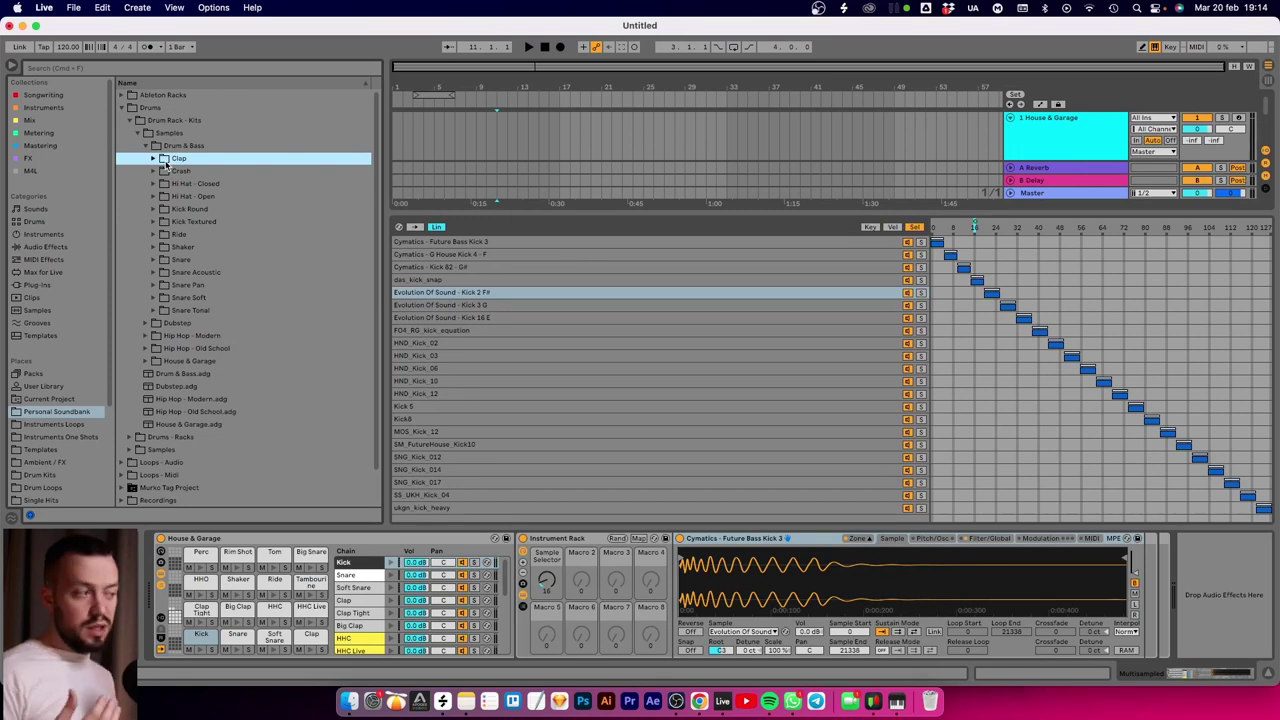
- Expand House & Garage and audition the Clap samples, then collapse the Clap folder
{"action": "key", "text": "Left"}
{"action": "key", "text": "Left"}
{"action": "key", "text": "Down"}
{"action": "key", "text": "Down"}
{"action": "key", "text": "Down"}
{"action": "key", "text": "Down"}
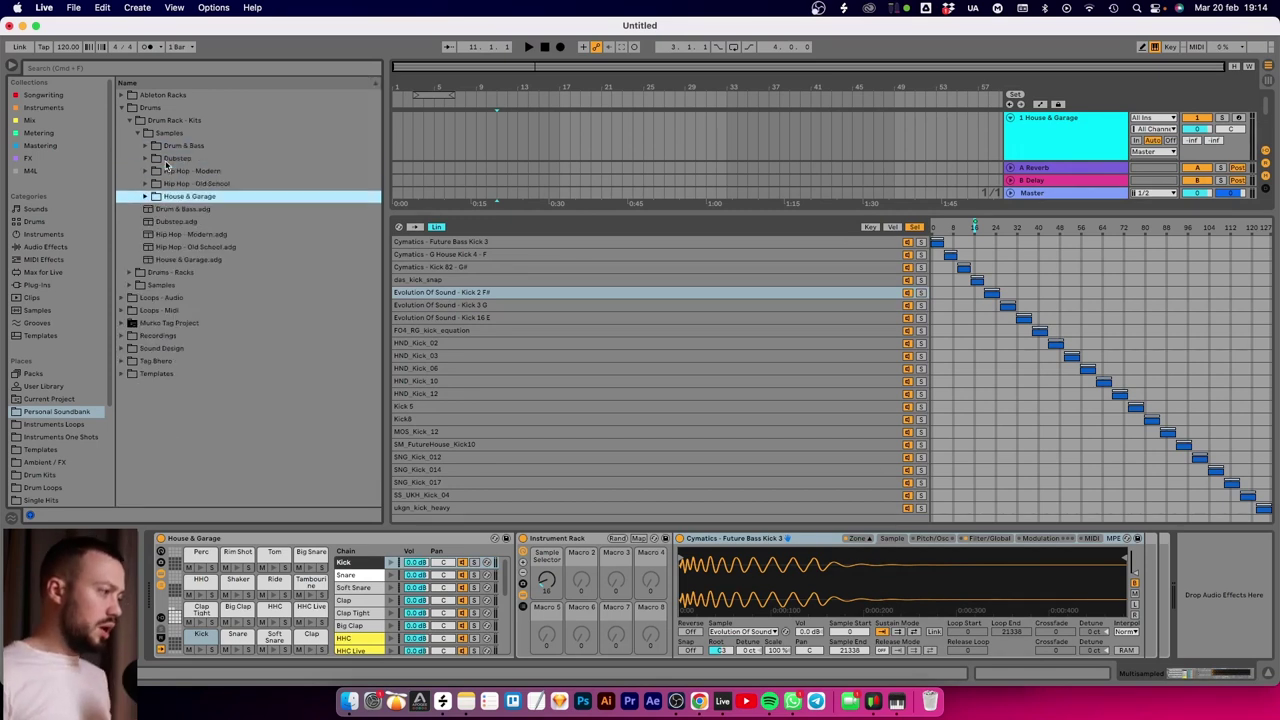
{"action": "key", "text": "Right"}
{"action": "key", "text": "Down"}
{"action": "key", "text": "Left"}
{"action": "key", "text": "Right"}
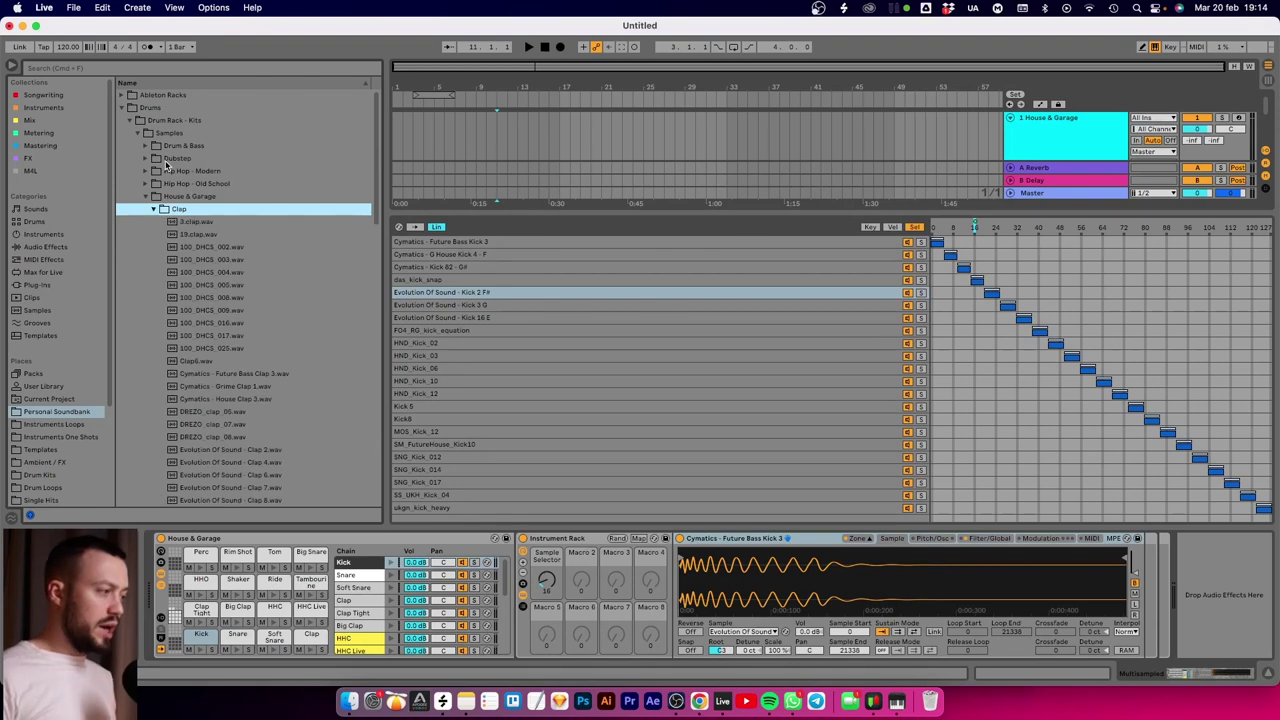
{"action": "key", "text": "Down"}
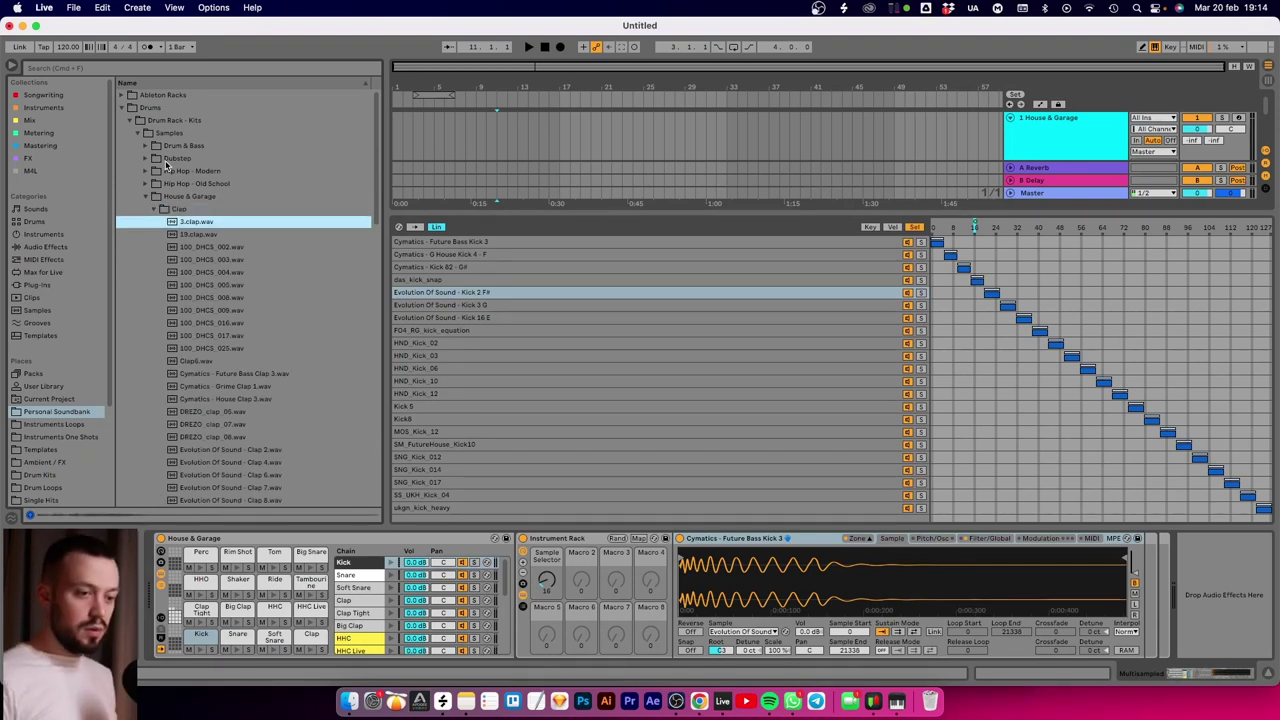
{"action": "key", "text": "Down"}
{"action": "key", "text": "Down"}
{"action": "key", "text": "Left"}
{"action": "key", "text": "Left"}
- Audition the Clap Big and Clap Tight samples, collapsing each folder afterward
{"action": "key", "text": "Down"}
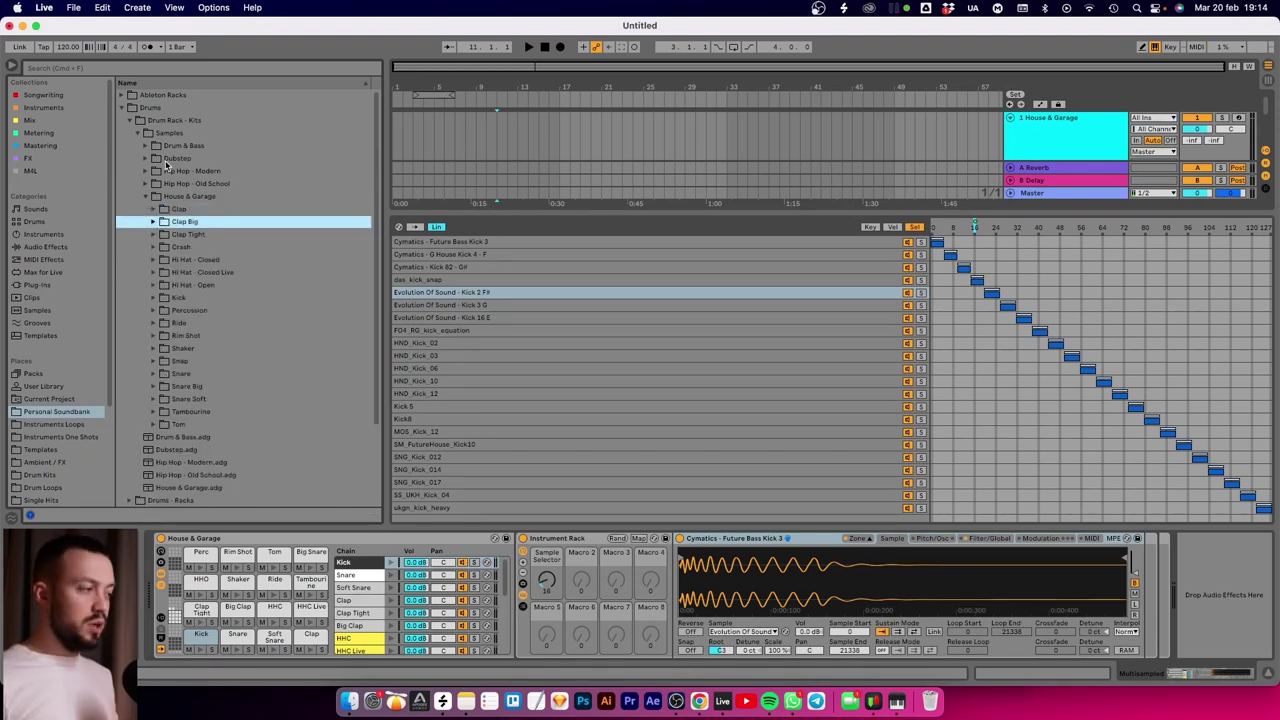
{"action": "key", "text": "Right"}
{"action": "key", "text": "Down"}
{"action": "key", "text": "Down"}
{"action": "key", "text": "Down"}
{"action": "key", "text": "Down"}
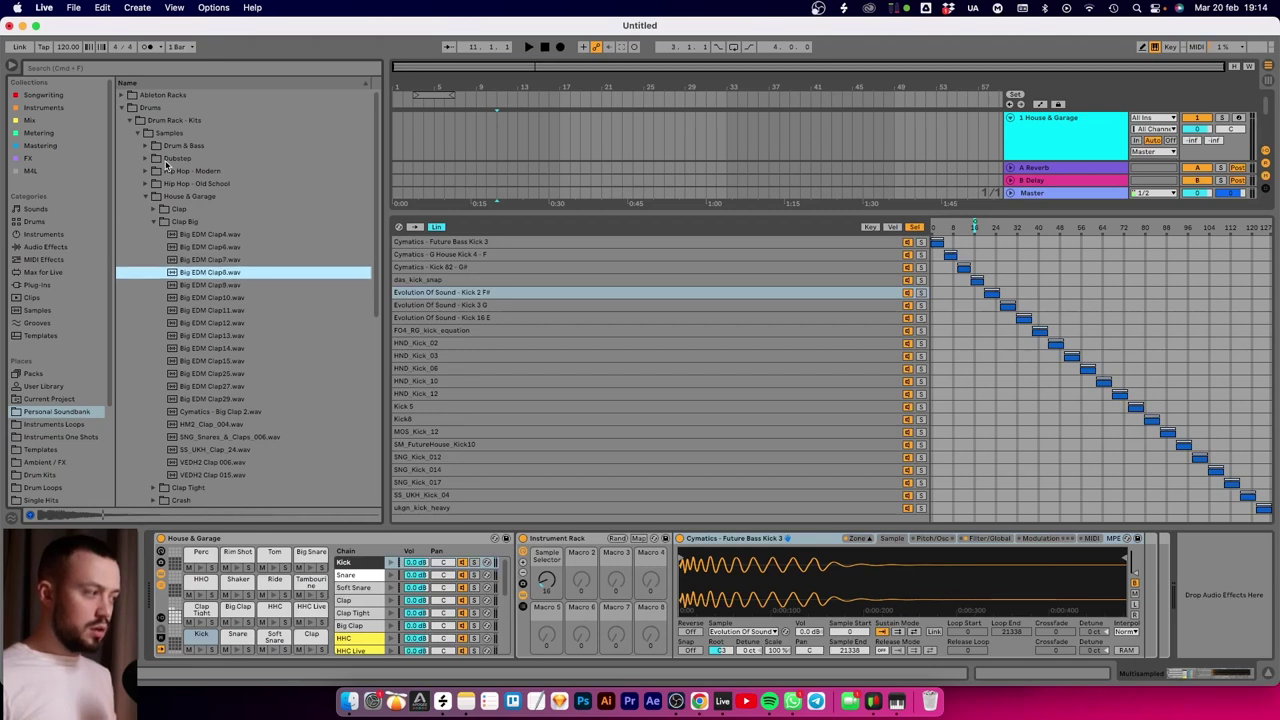
{"action": "key", "text": "Left"}
{"action": "key", "text": "Left"}
{"action": "key", "text": "Down"}
{"action": "key", "text": "Right"}
{"action": "key", "text": "Down"}
{"action": "key", "text": "Down"}
{"action": "key", "text": "Down"}
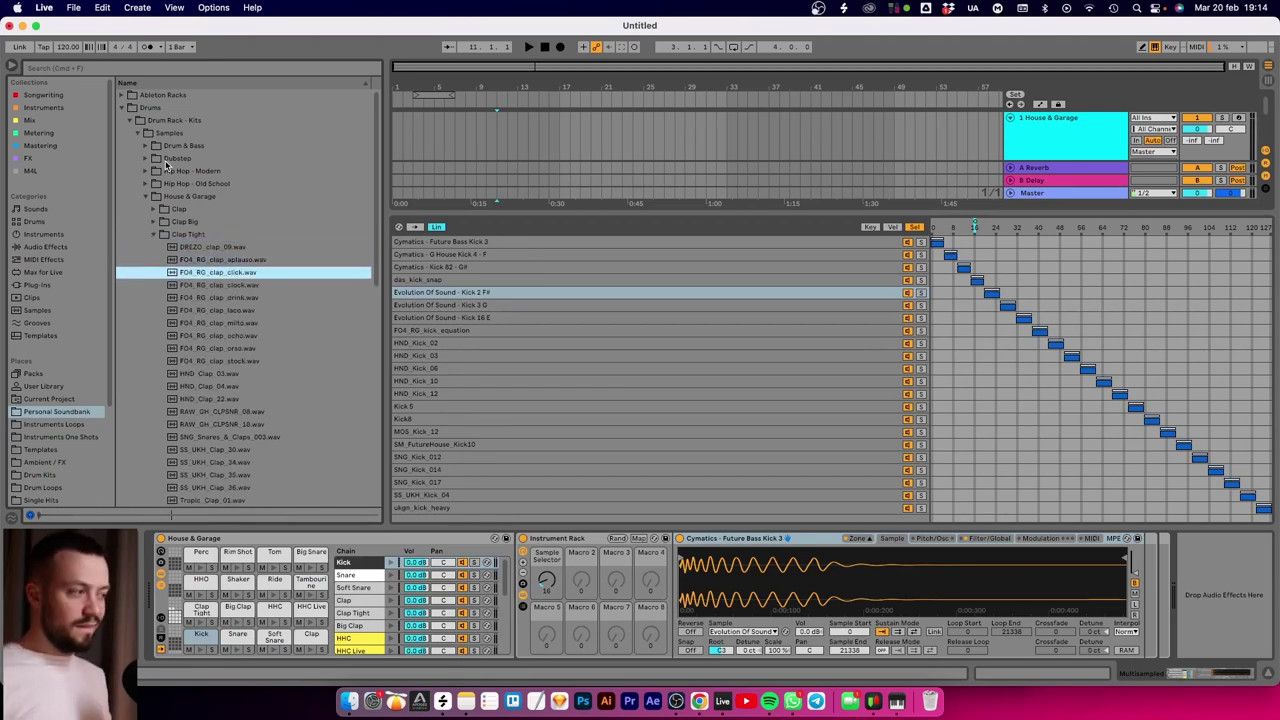
{"action": "key", "text": "Down"}
{"action": "key", "text": "Down"}
{"action": "key", "text": "Left"}
{"action": "key", "text": "Left"}
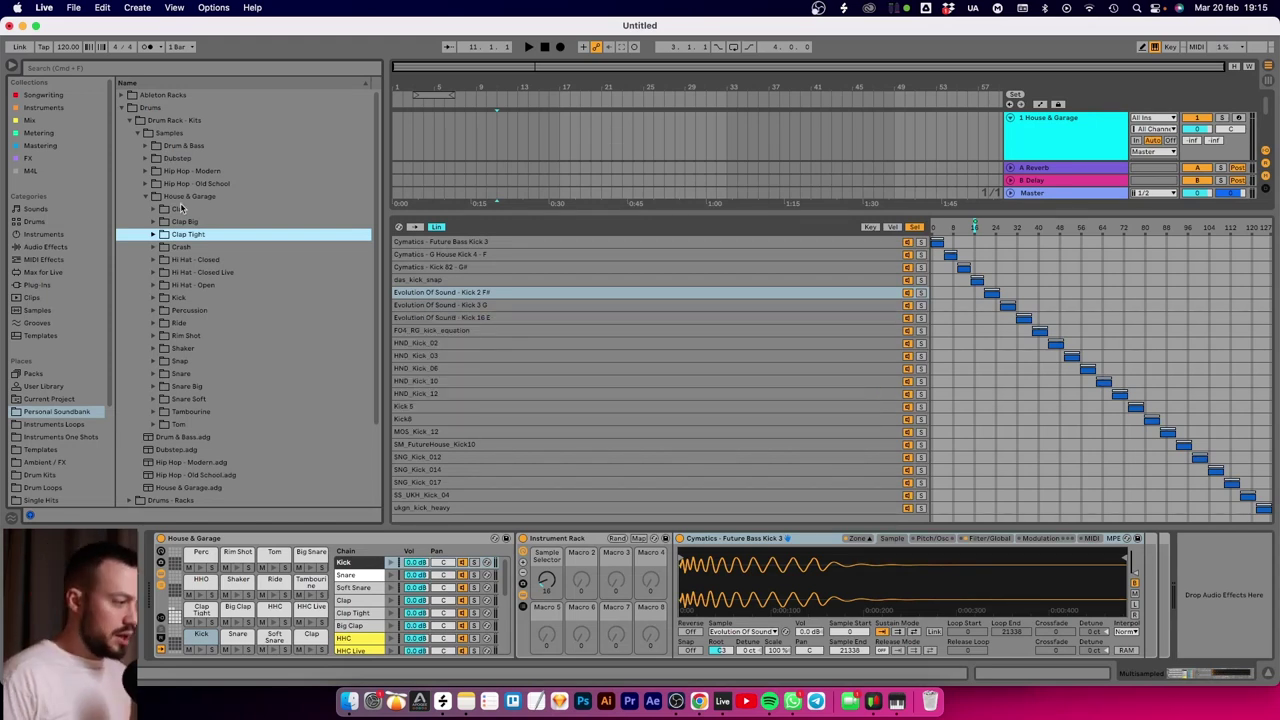
{"action": "left_click", "coordinate": [211, 387]}
{"action": "key", "text": "Right"}
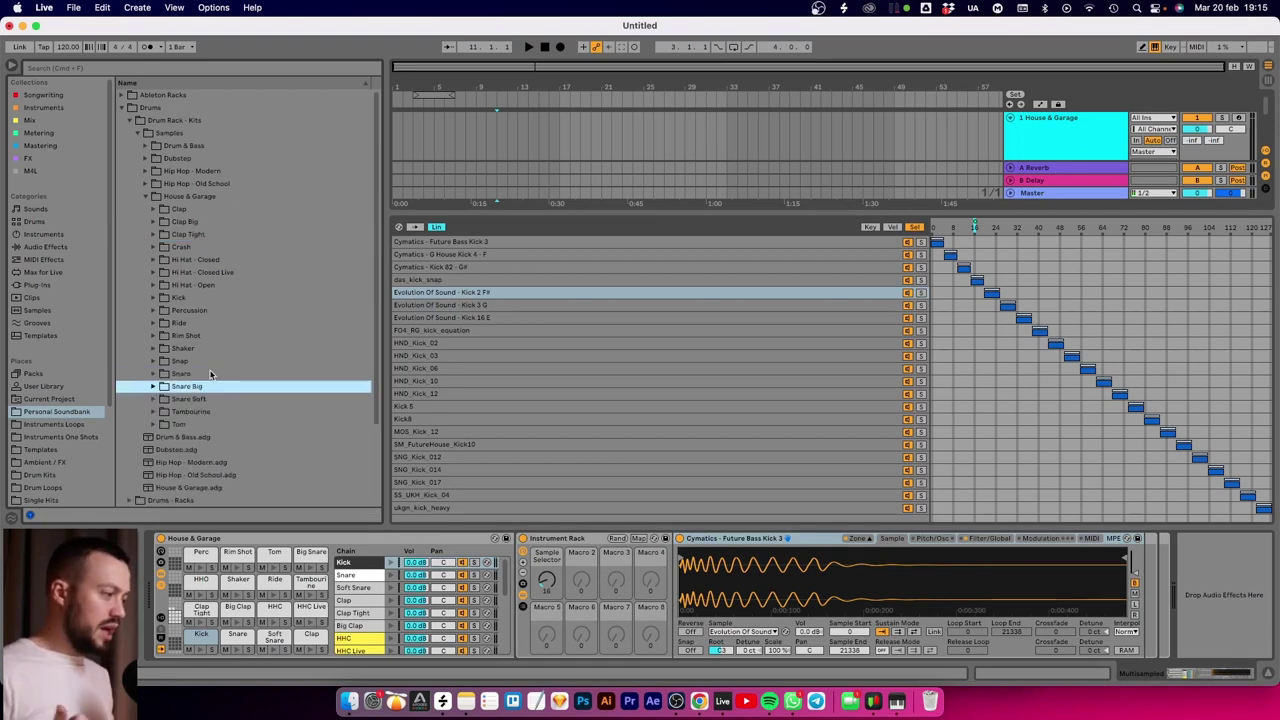
{"action": "key", "text": "Down"}
{"action": "key", "text": "Left"}
{"action": "key", "text": "Down"}
{"action": "key", "text": "Right"}
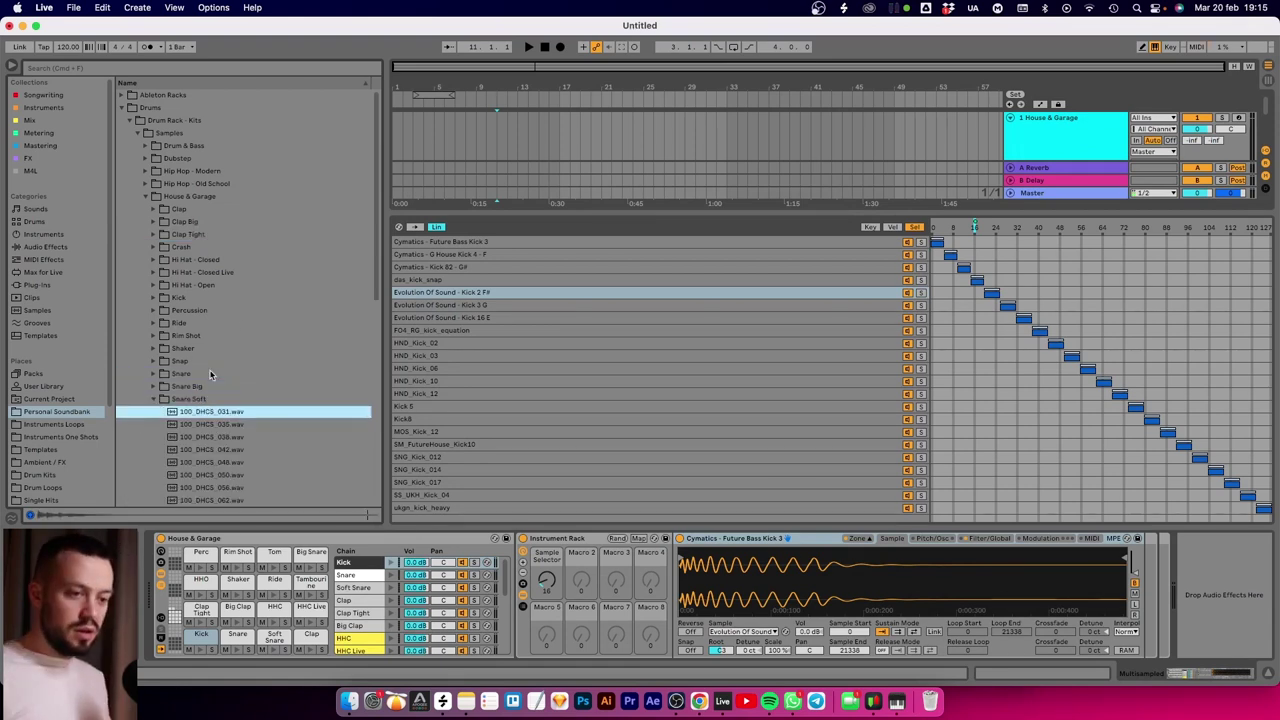
{"action": "key", "text": "Left"}
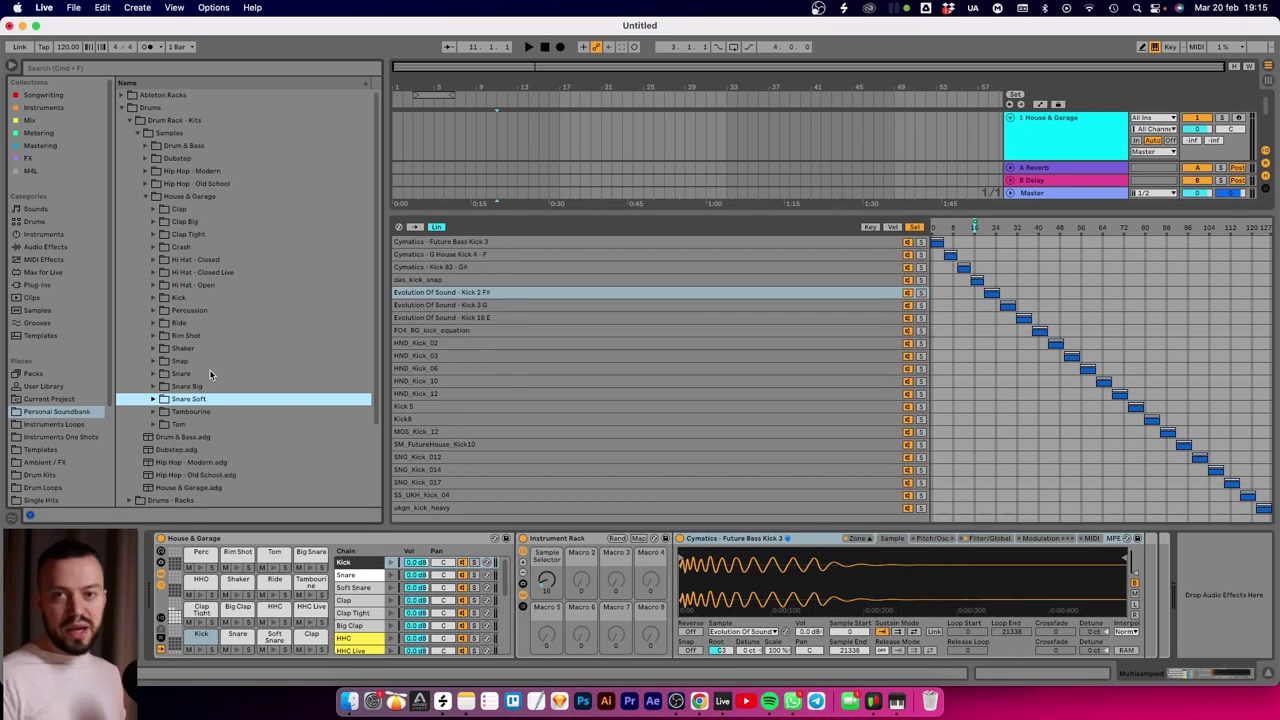